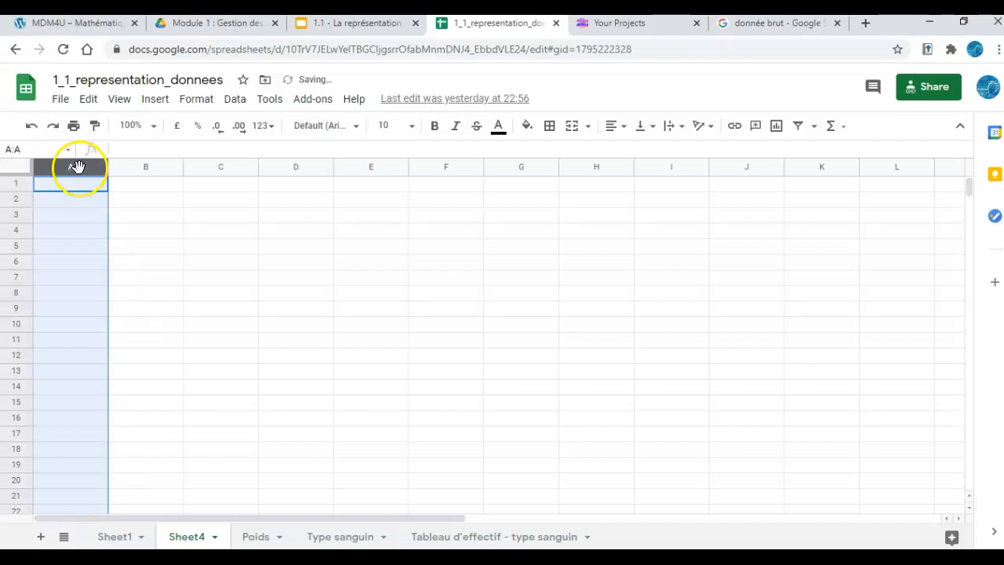
Create a pivot table from column A of Sheet4 in a new sheet
left_click(245, 266)
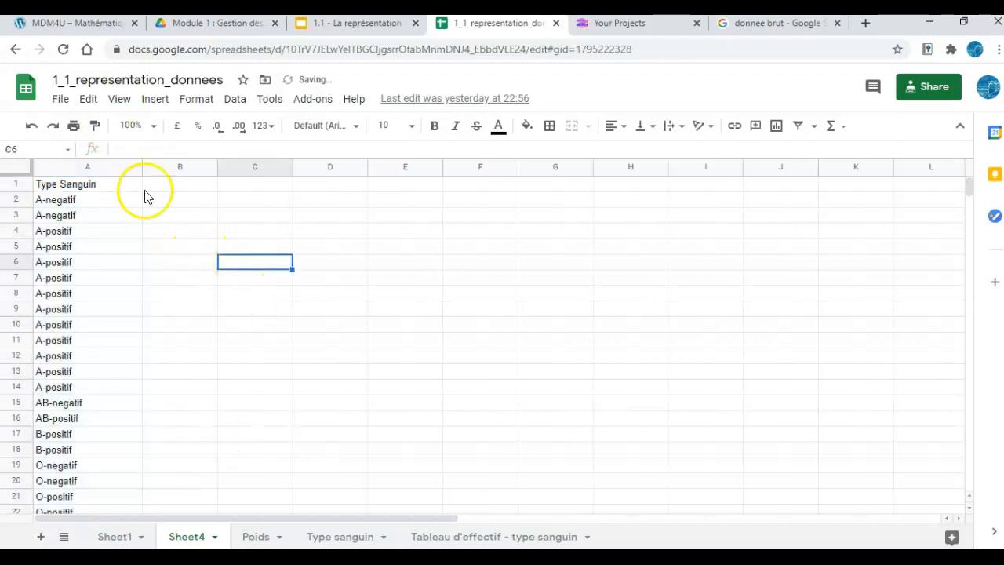
left_click(75, 168)
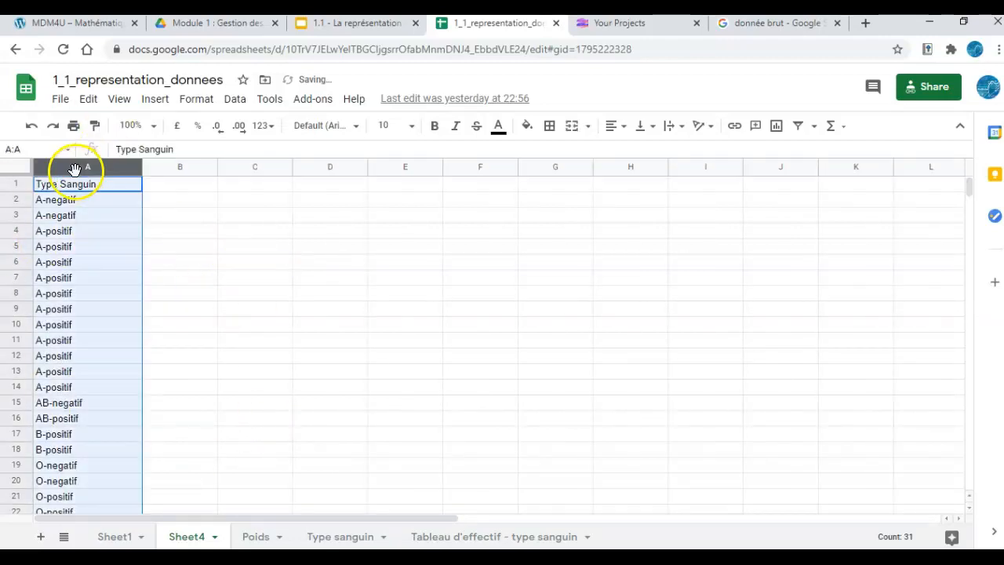
left_click(235, 100)
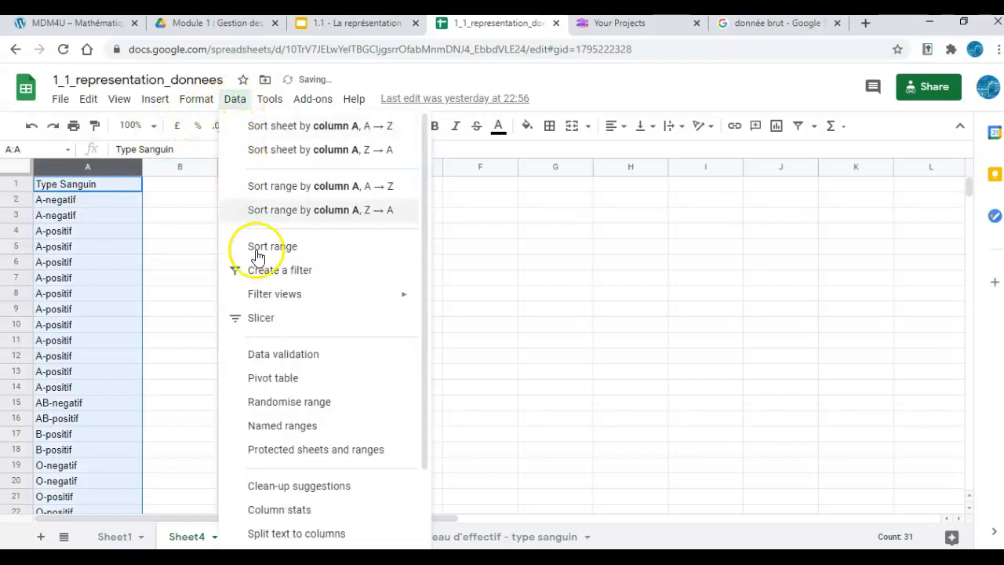
left_click(274, 380)
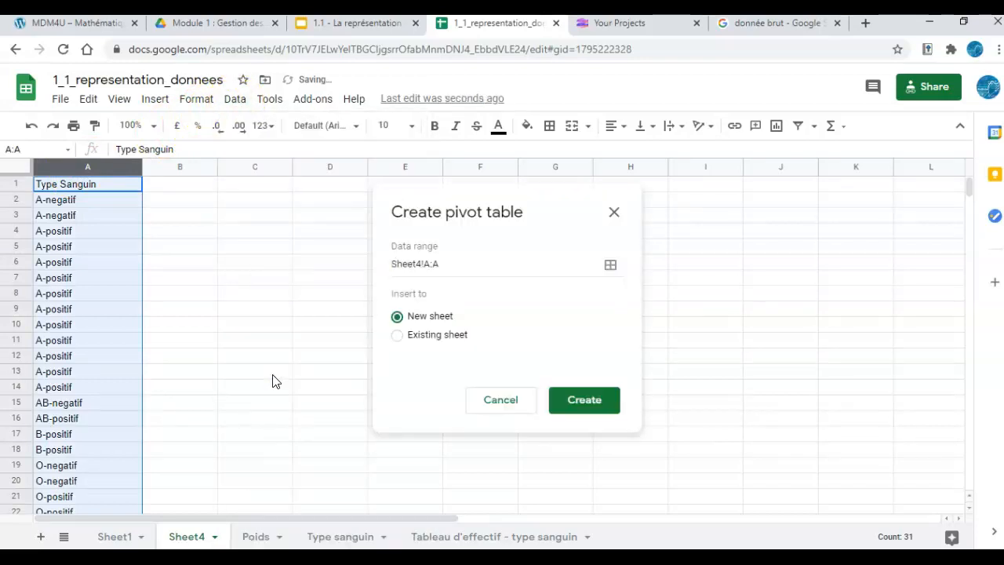
left_click(595, 407)
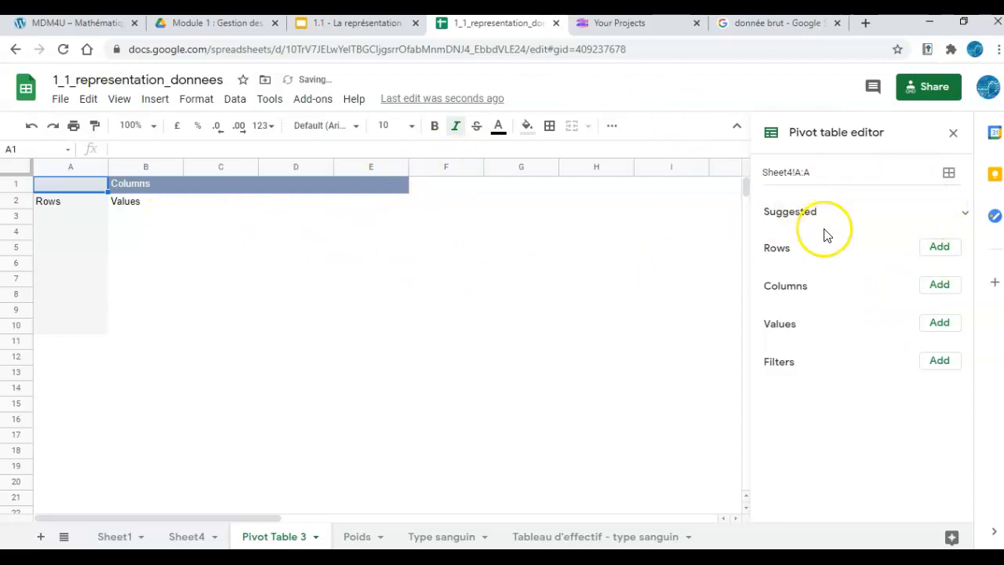
Add Type Sanguin to the pivot table both as rows and as values summarised by COUNTA
left_click(951, 249)
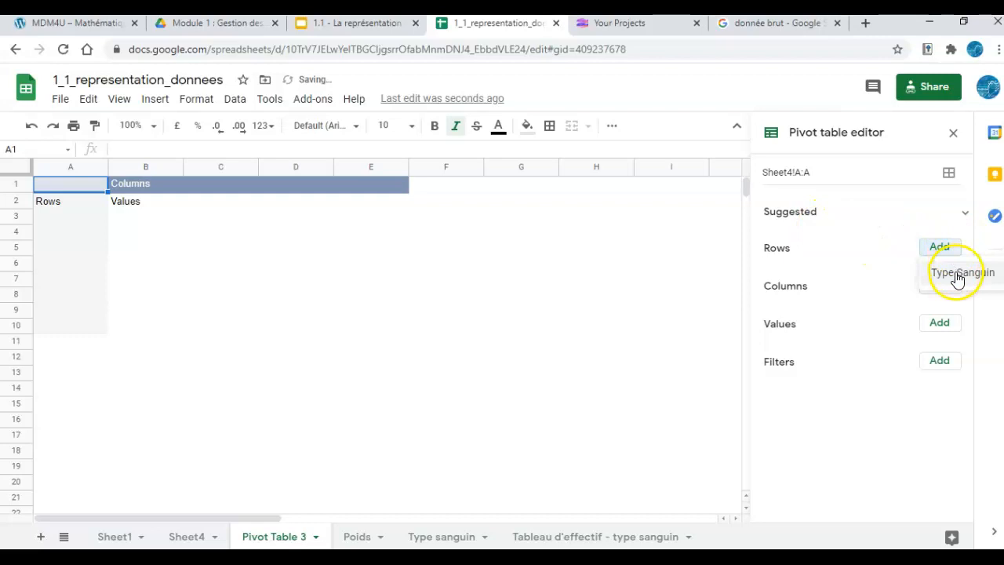
left_click(957, 275)
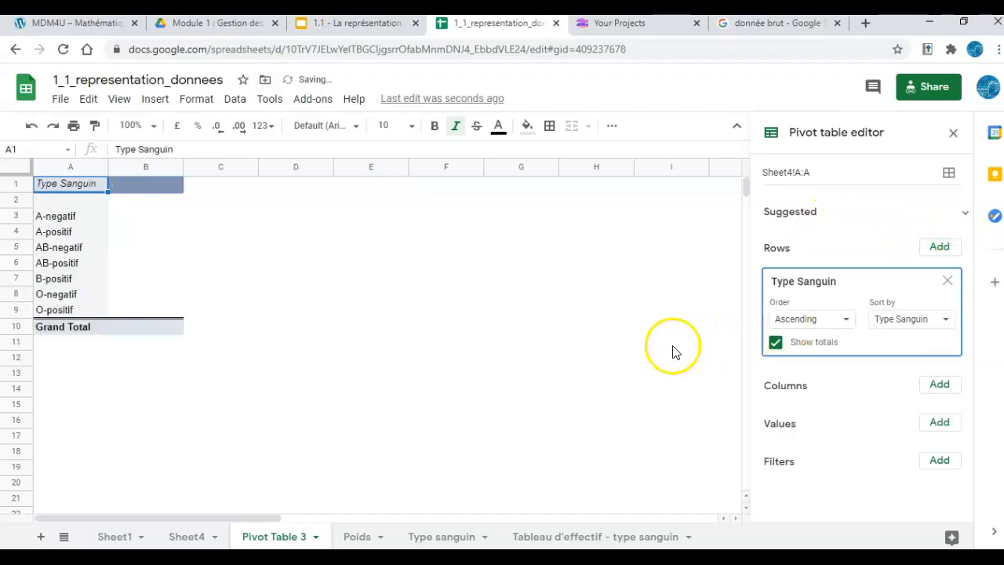
left_click(938, 422)
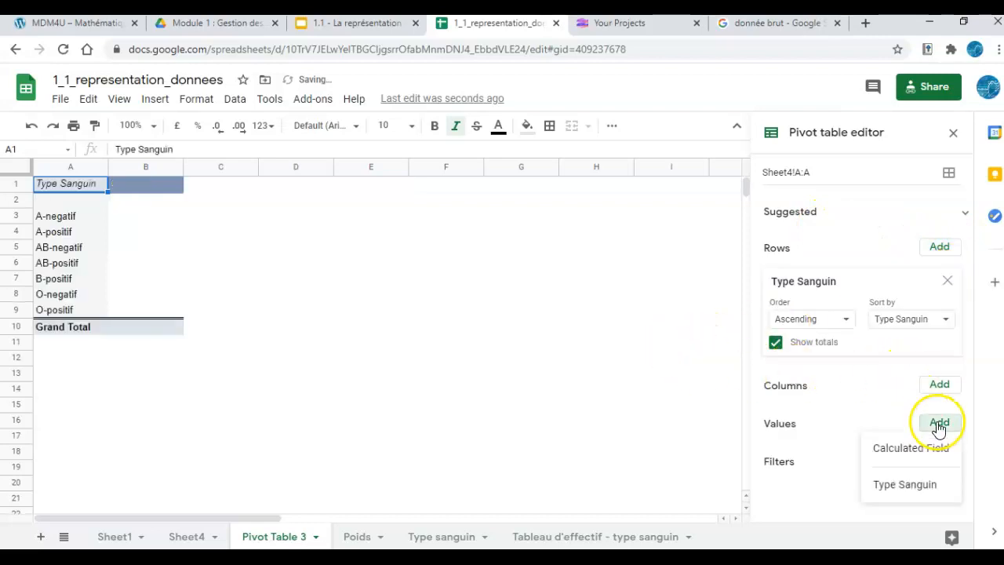
left_click(907, 486)
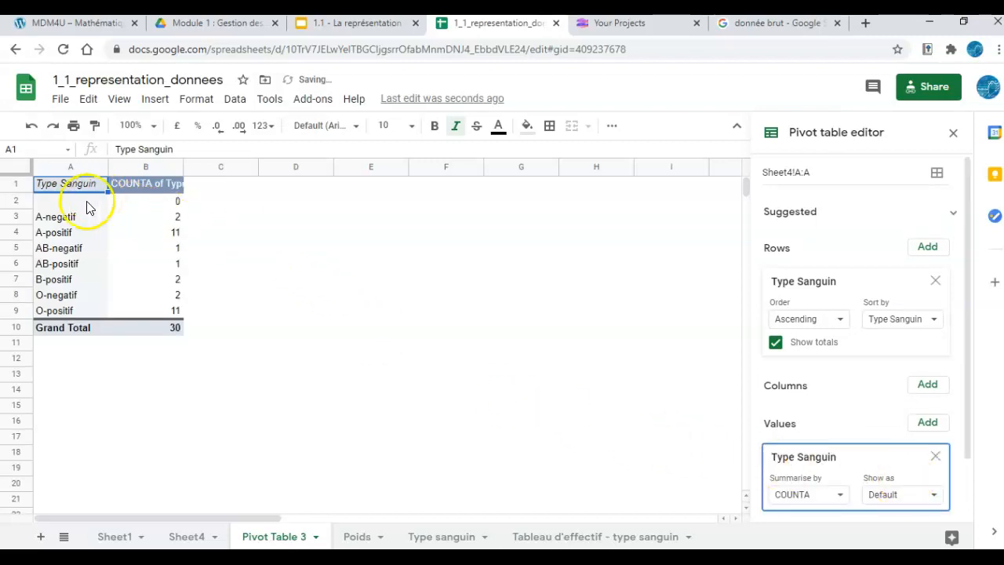
left_click(373, 407)
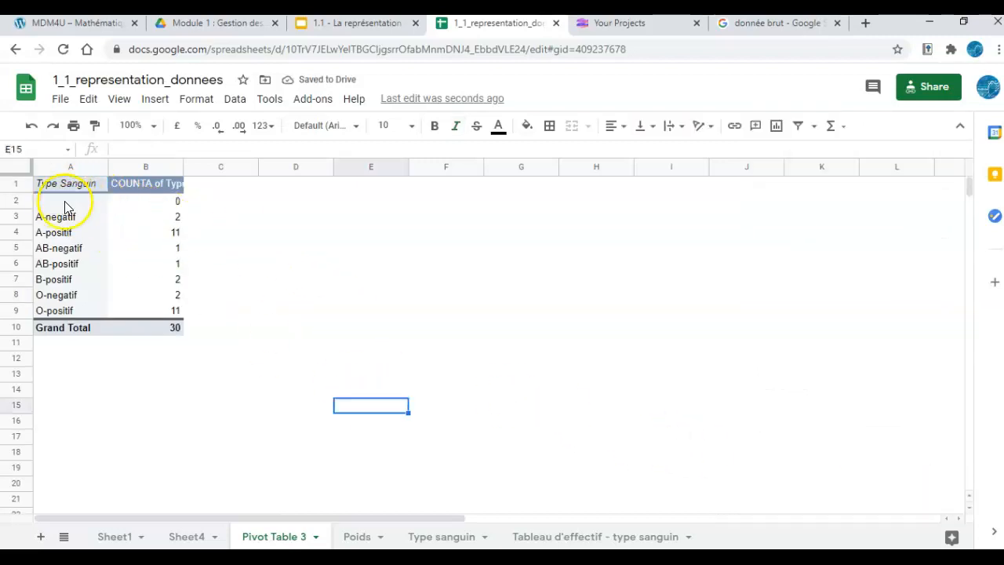
Hide row 2, which holds the pivot table's blank category
left_click(66, 200)
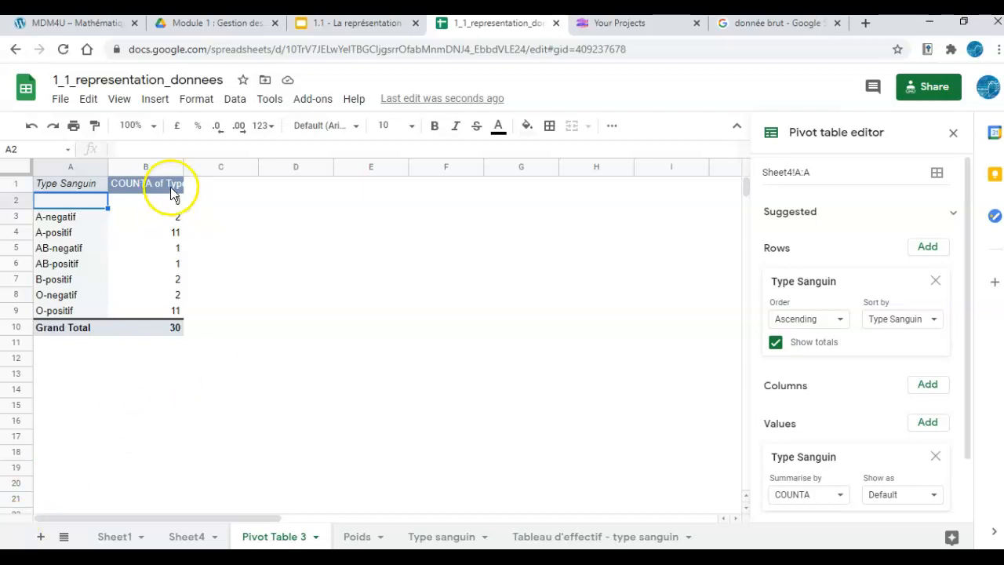
left_click(152, 199, "shift")
right_click(84, 206)
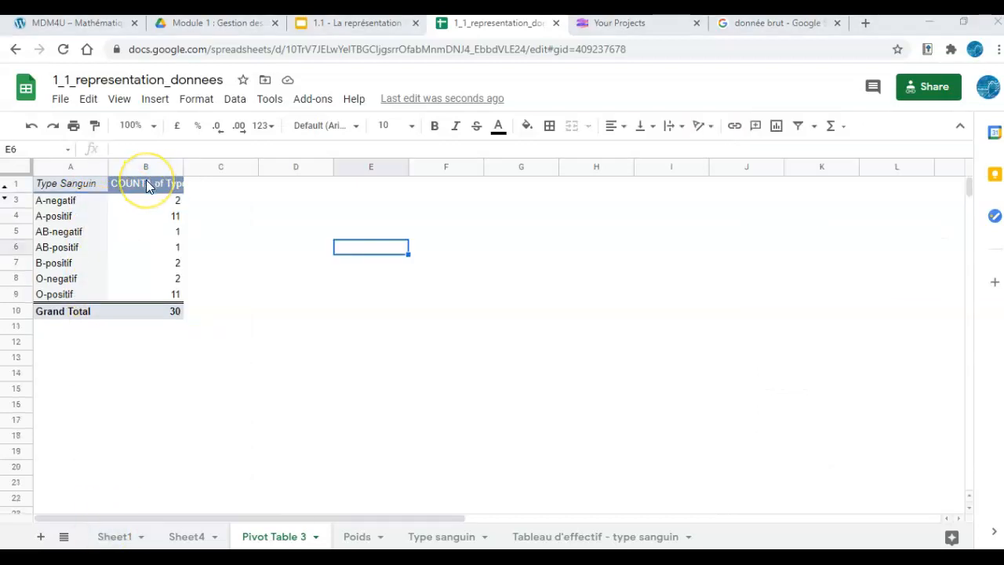
Rename the pivot table's count column header in B1 as "Effectif"
left_click(147, 184)
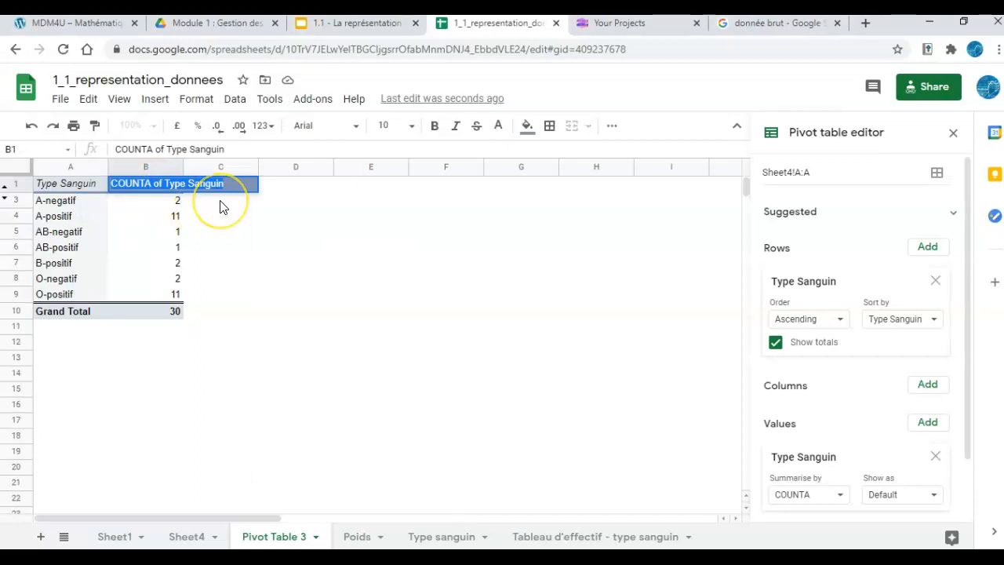
type("Effectif")
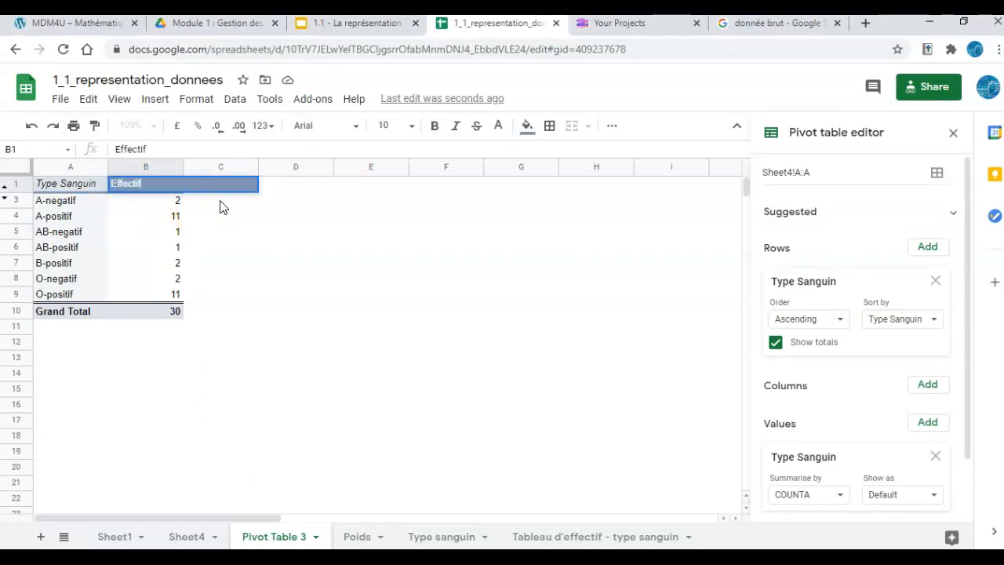
left_click(192, 371)
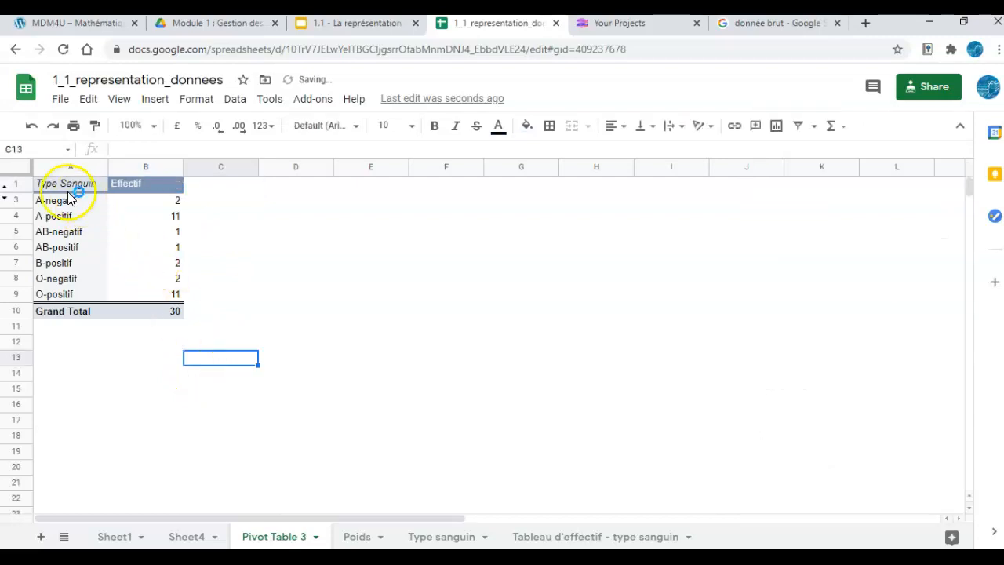
left_click(69, 312)
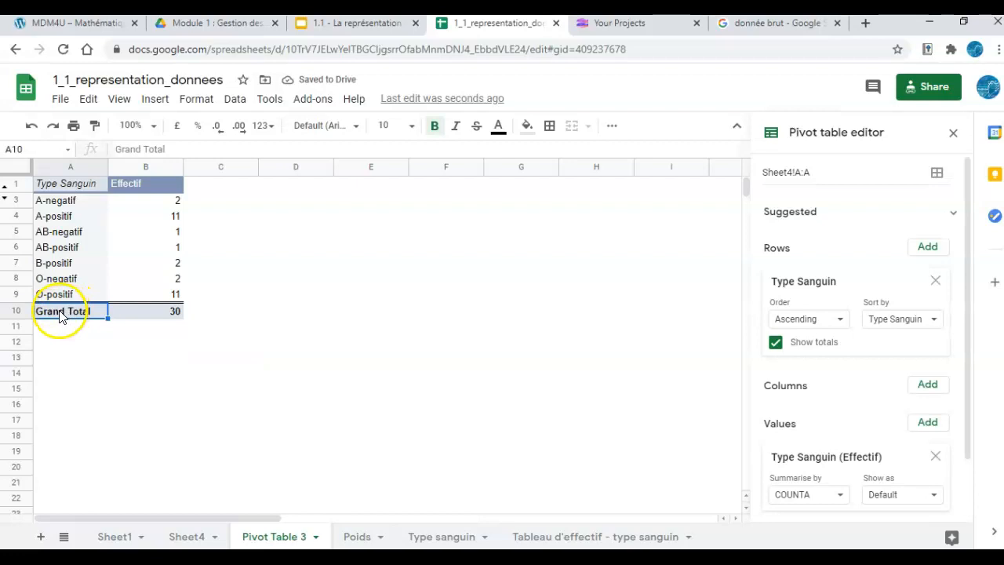
left_click(153, 388)
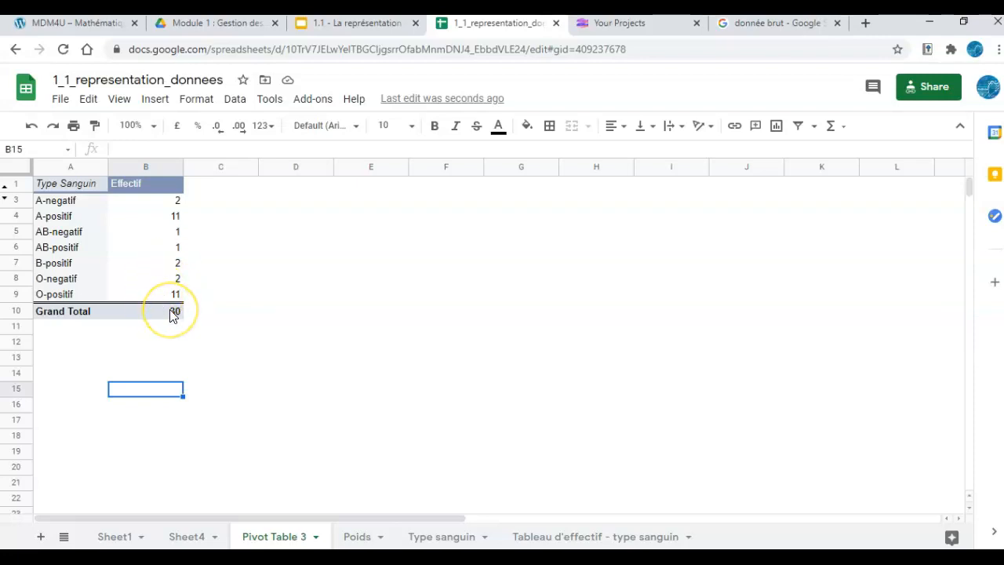
Insert a chart from the range A1:B9, leaving out the Grand Total row
left_click_drag(65, 206, 179, 289)
left_click(74, 184)
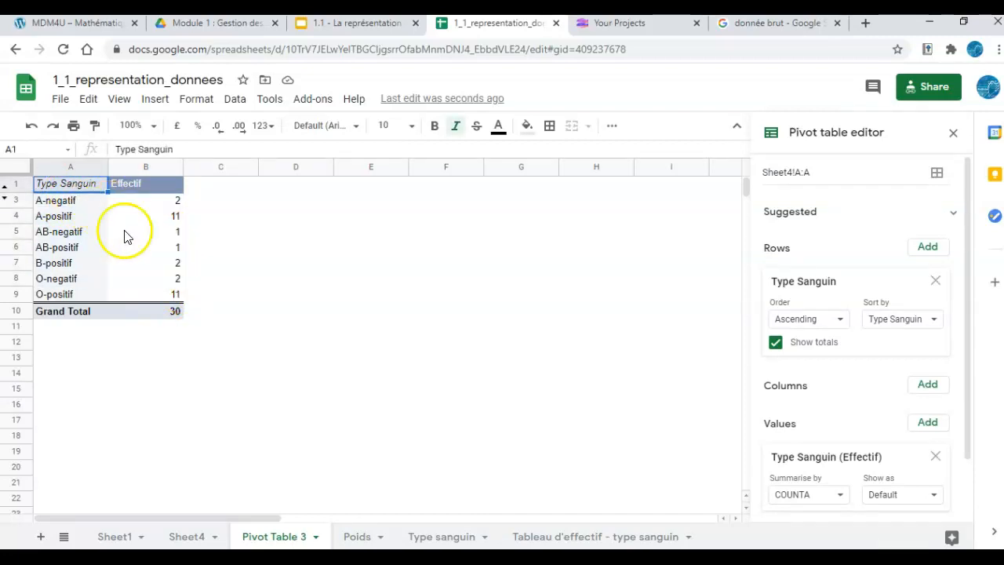
left_click(164, 297, "shift")
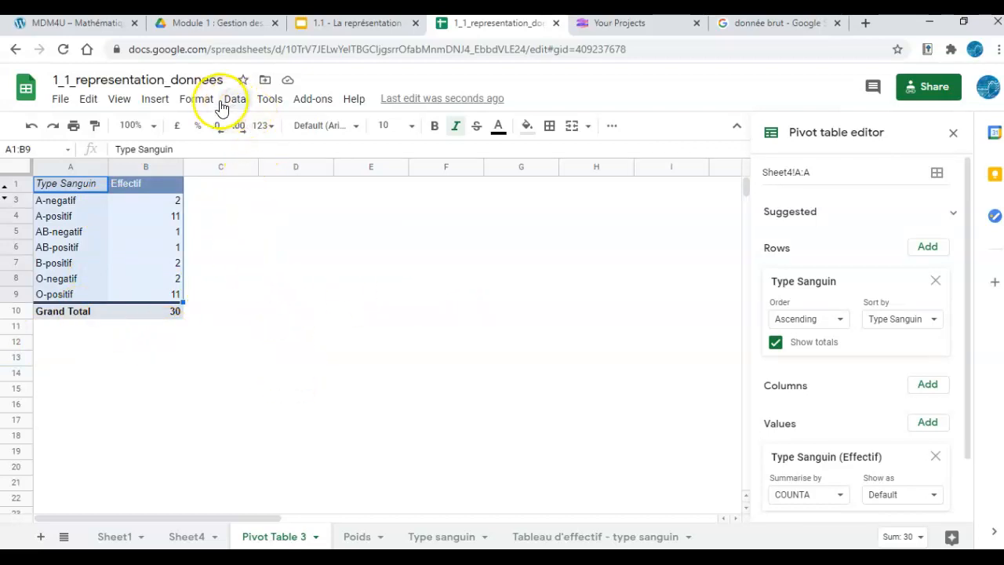
left_click(153, 98)
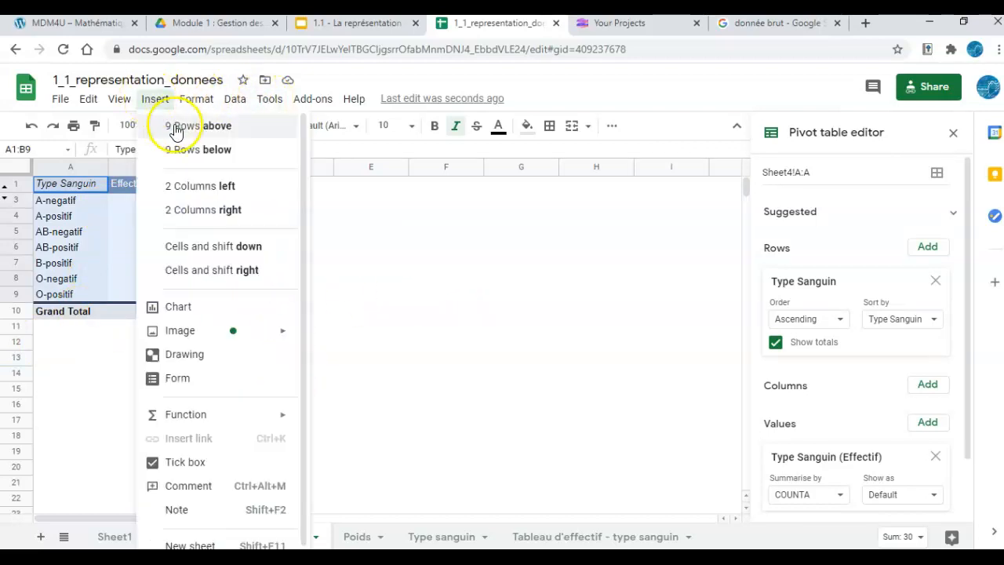
left_click(179, 306)
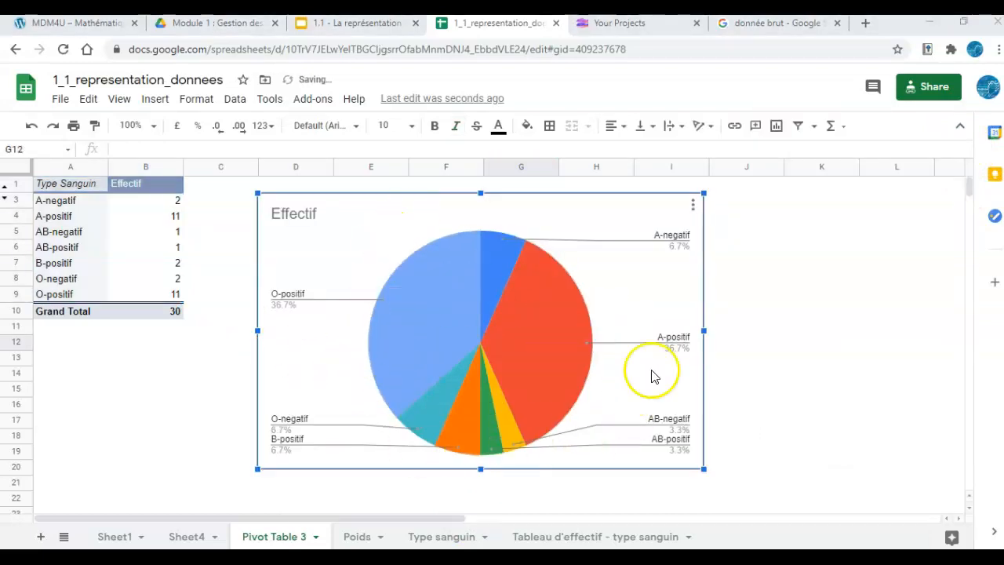
Change the chart type of the Effectif pie chart to a column chart
left_click(692, 206)
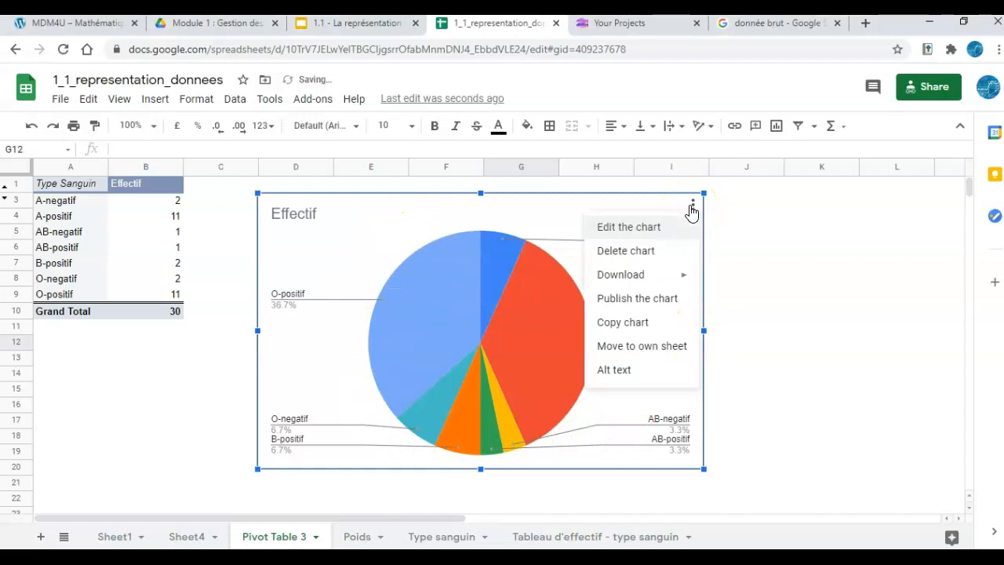
left_click(635, 235)
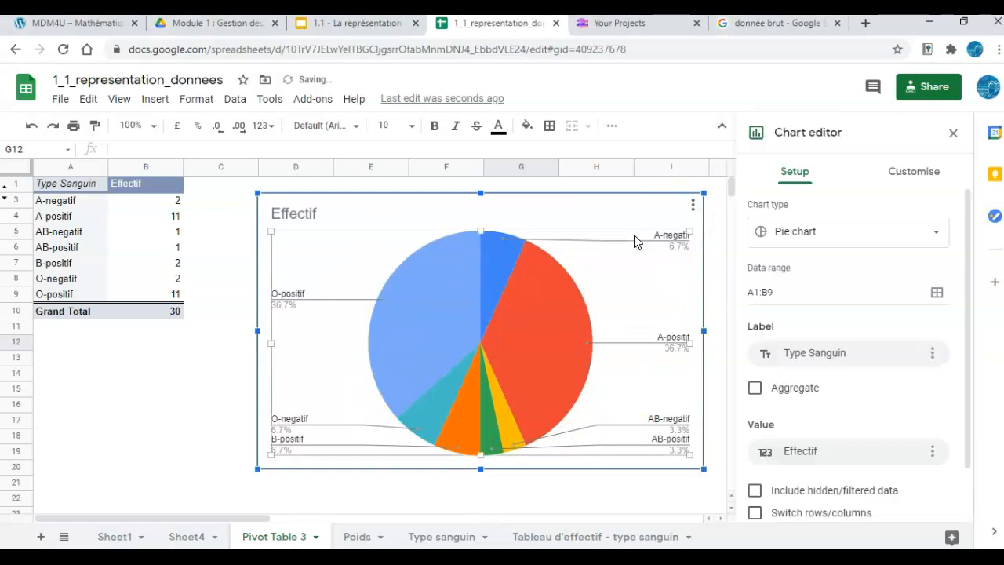
left_click(802, 232)
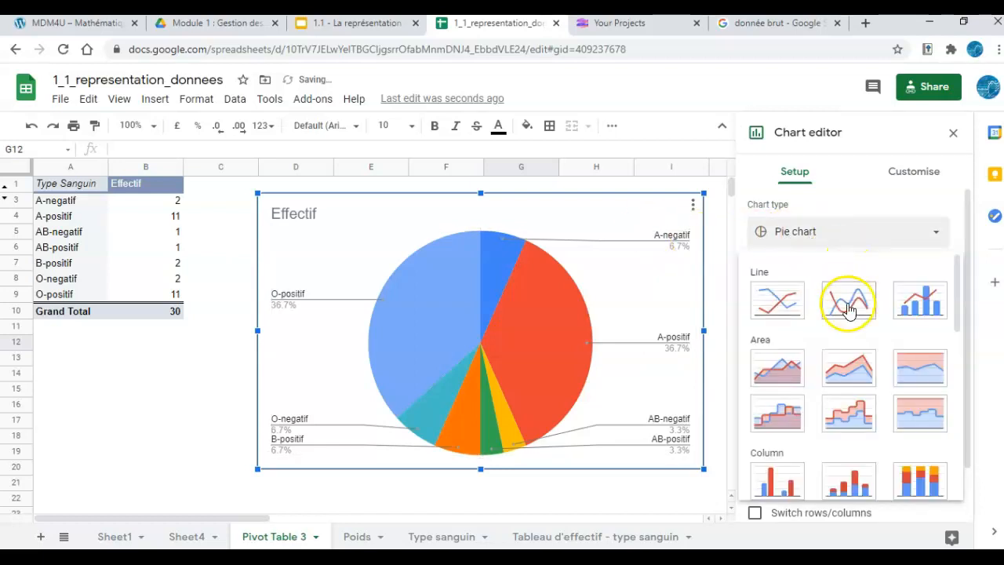
scroll(855, 329, "down", 7)
scroll(871, 370, "up", 5)
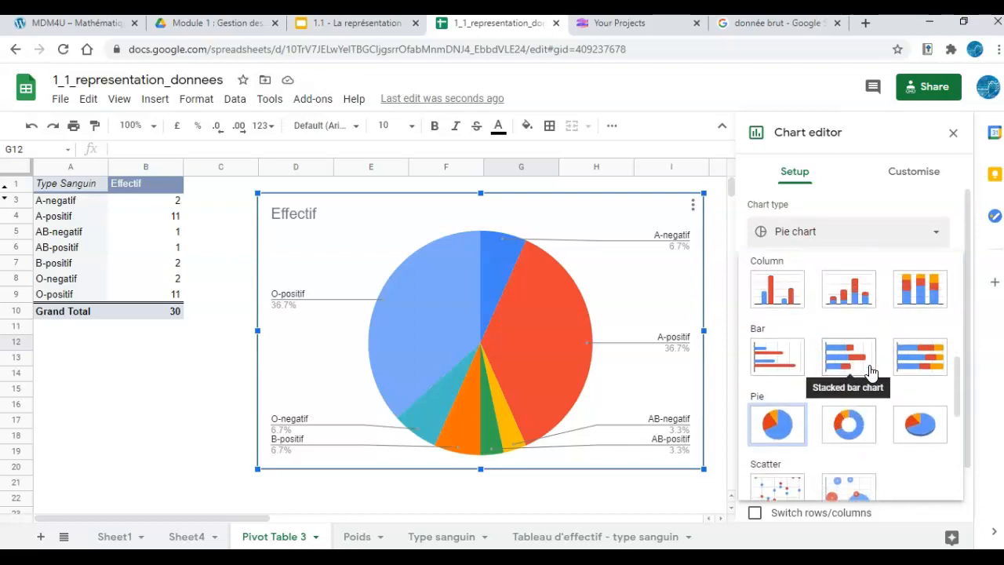
scroll(814, 330, "up", 2)
scroll(816, 330, "up", 4)
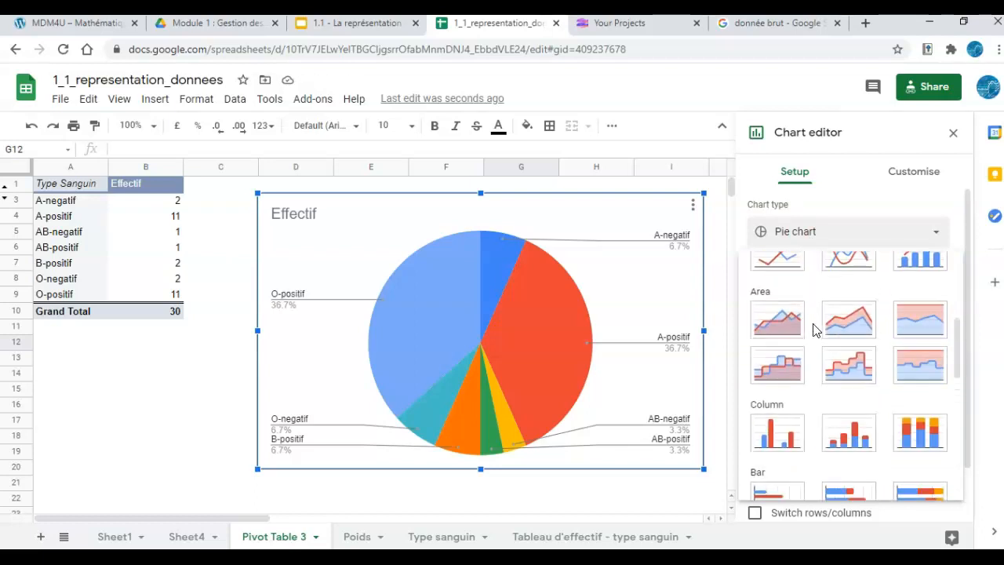
scroll(816, 331, "up", 3)
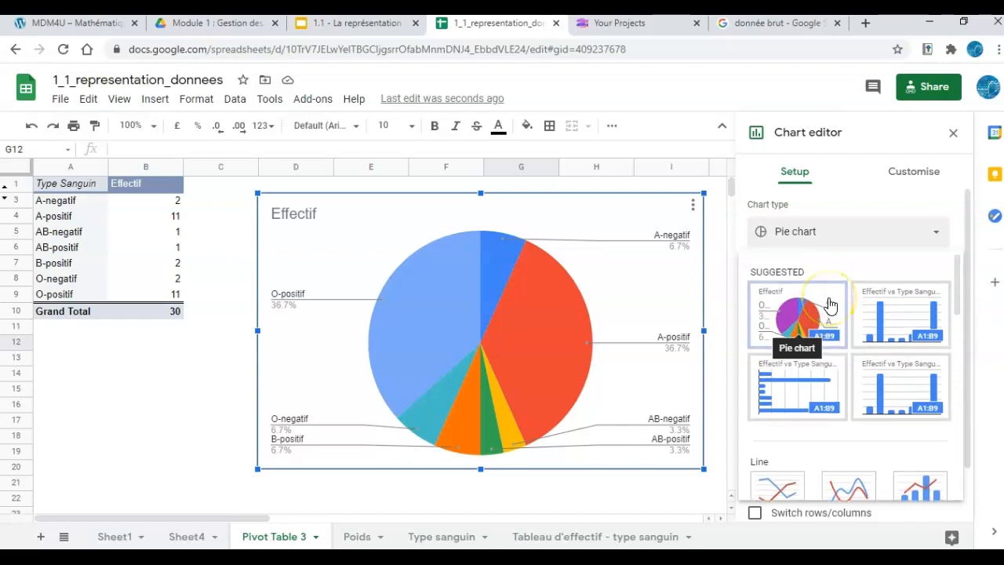
scroll(831, 304, "down", 2)
scroll(832, 305, "down", 2)
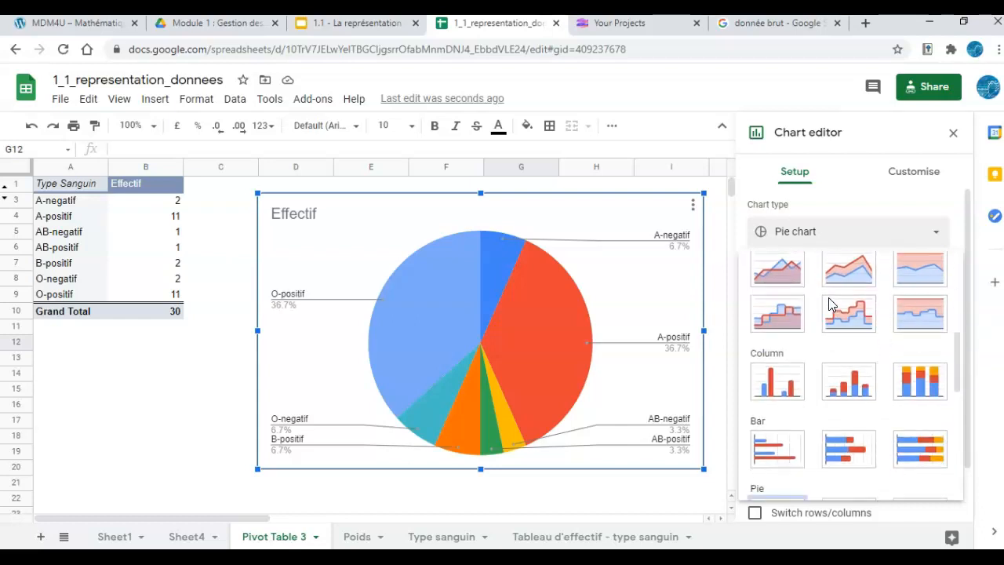
left_click(775, 378)
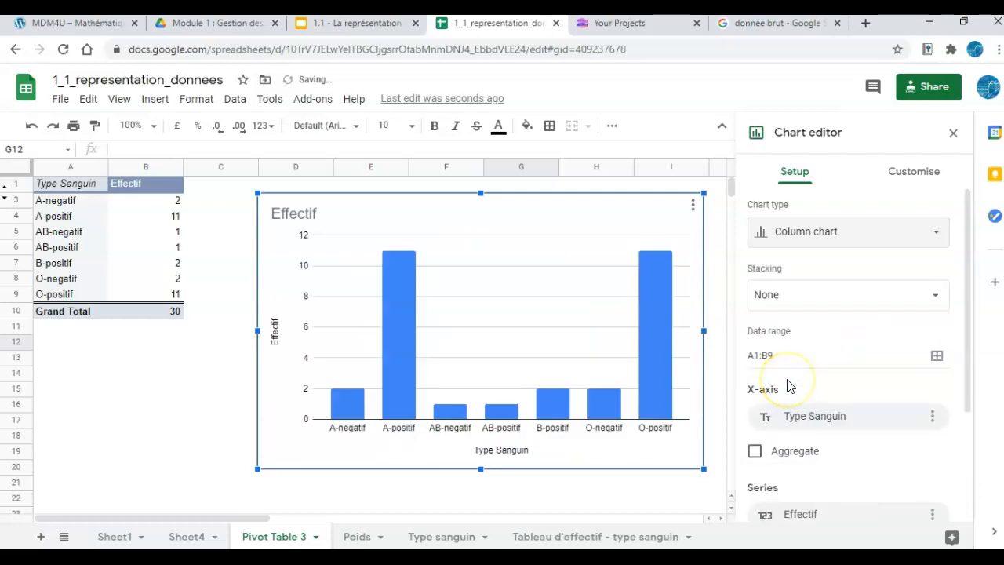
Change the chart title to "Type sanguin des élèves de la classe"
left_click(303, 217)
double_click(303, 217)
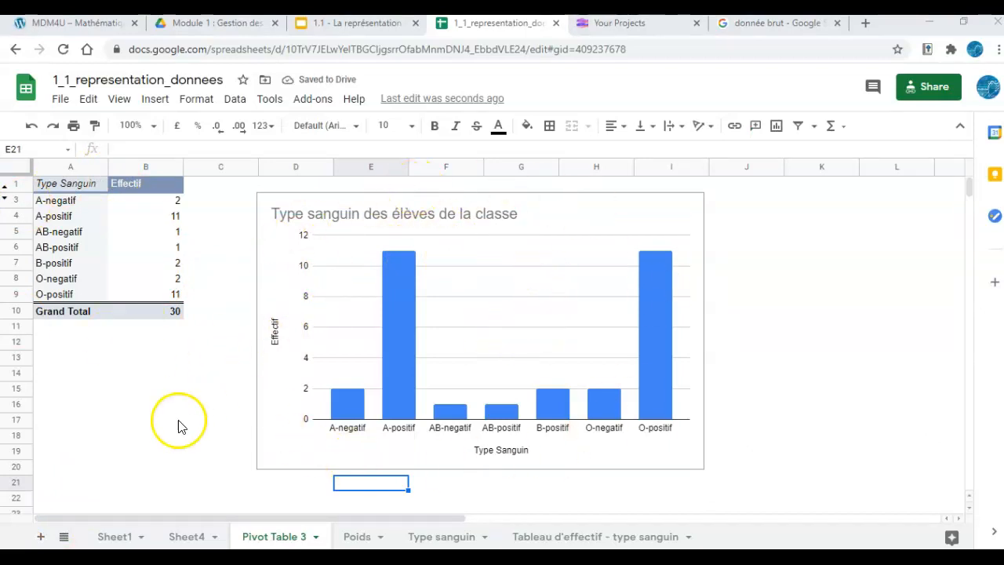
Publish the column chart to the web as an interactive embed
left_click(263, 288)
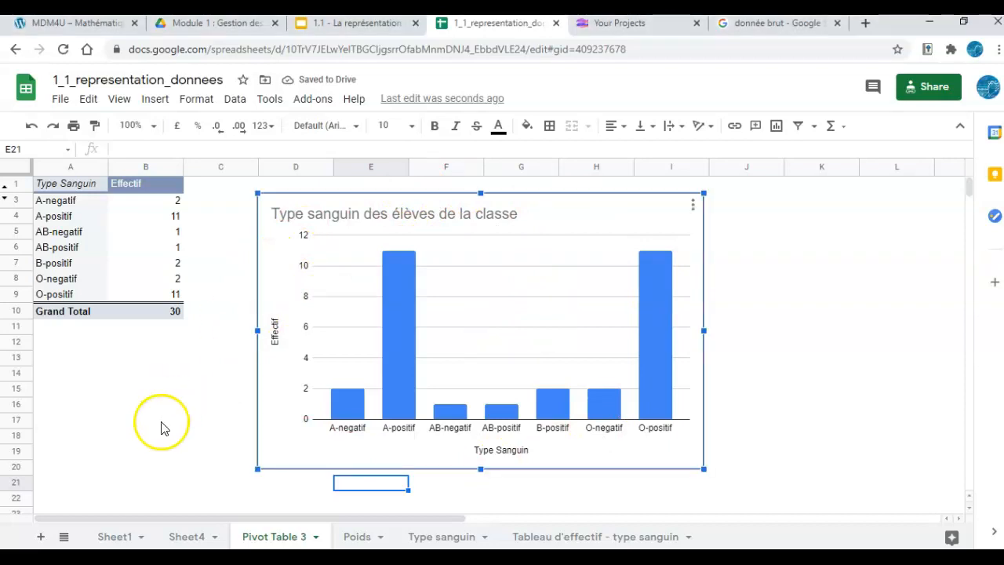
left_click(695, 206)
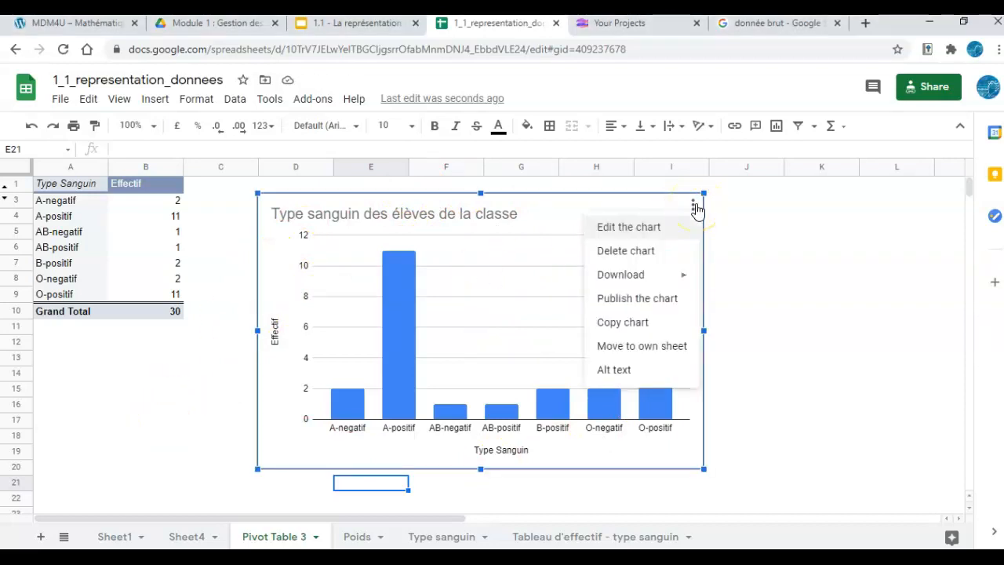
left_click(645, 302)
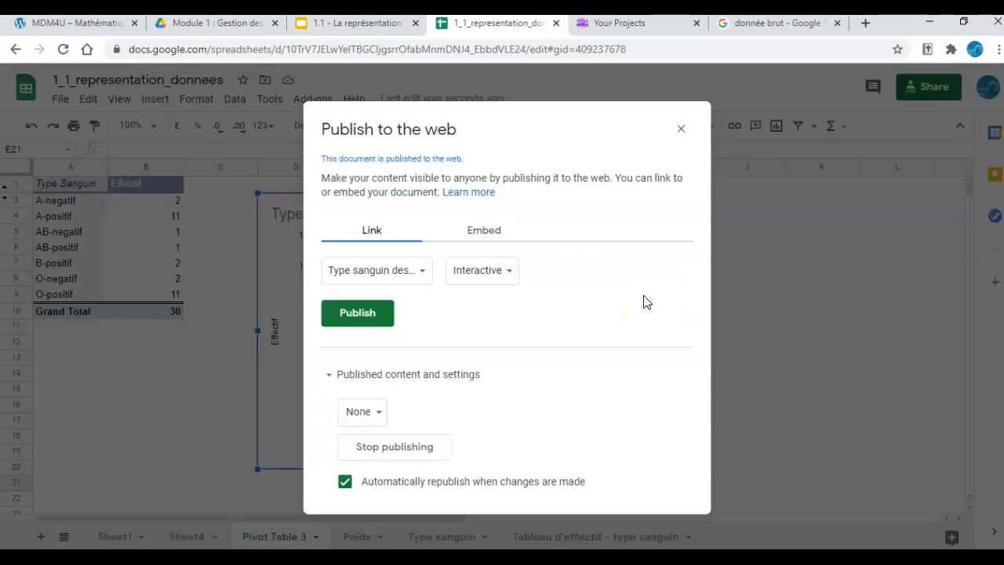
left_click(470, 231)
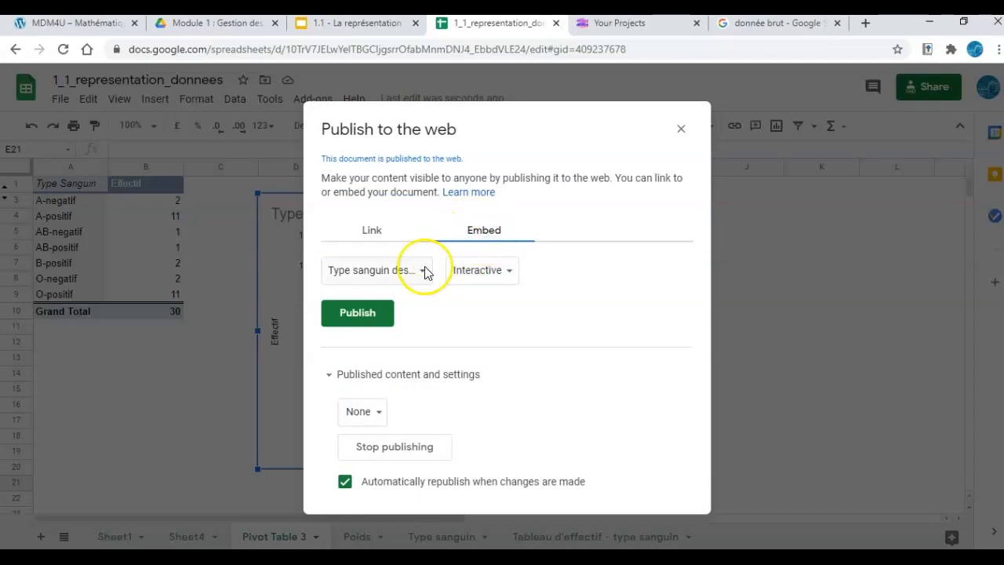
left_click(377, 313)
left_click(570, 135)
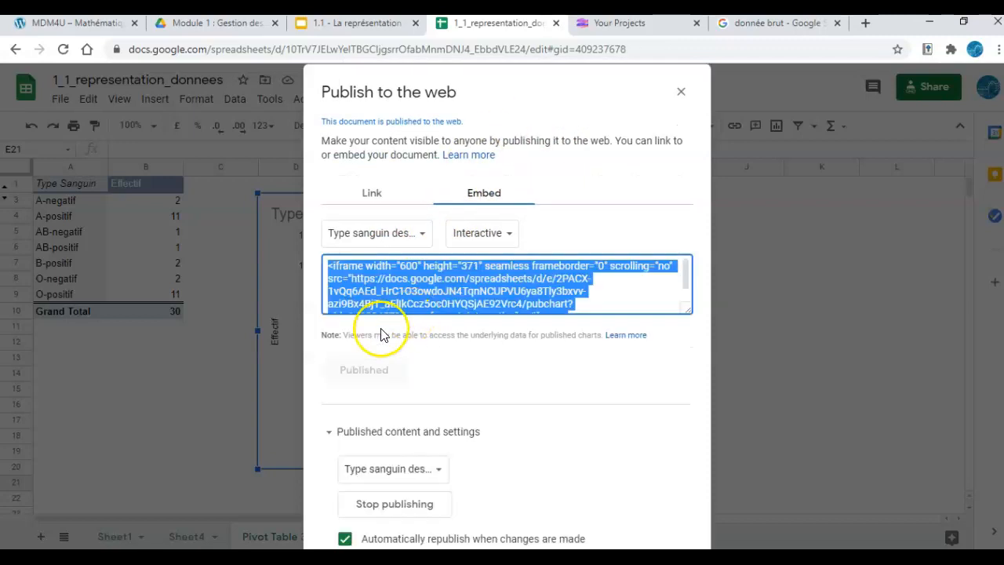
Copy the chart's complete iframe embed code and open module1-1.html in the Glitch project
left_click(604, 290)
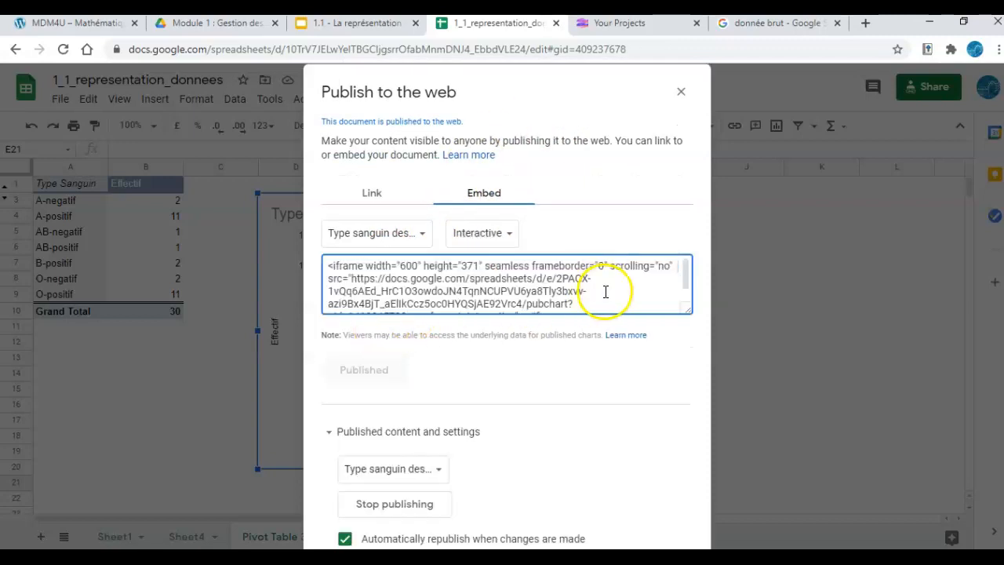
triple_click(510, 284)
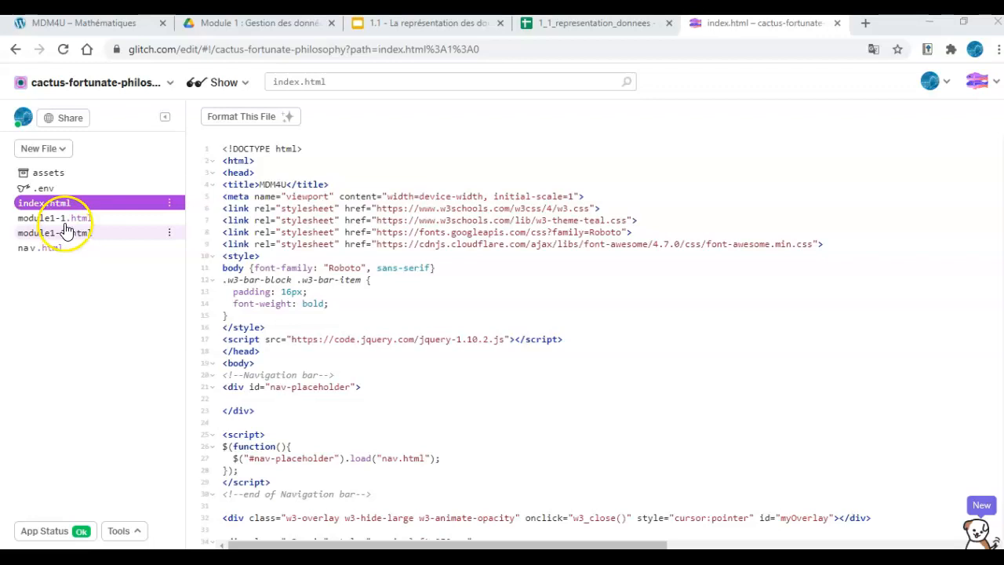
left_click(66, 219)
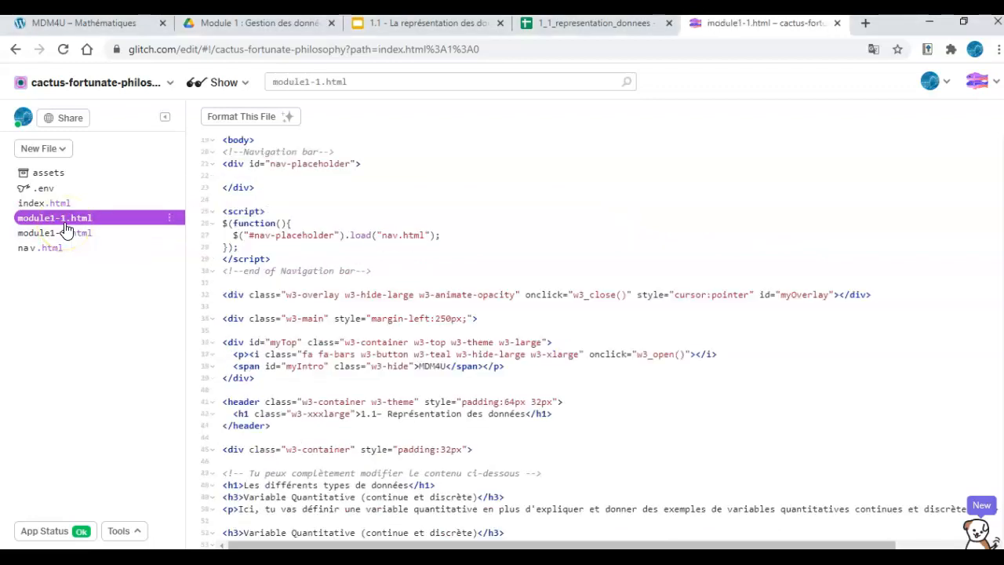
Preview module1-1.html in a new window and examine the placeholder paragraph under the "Diagramme à bandes" heading
left_click(217, 82)
left_click(216, 159)
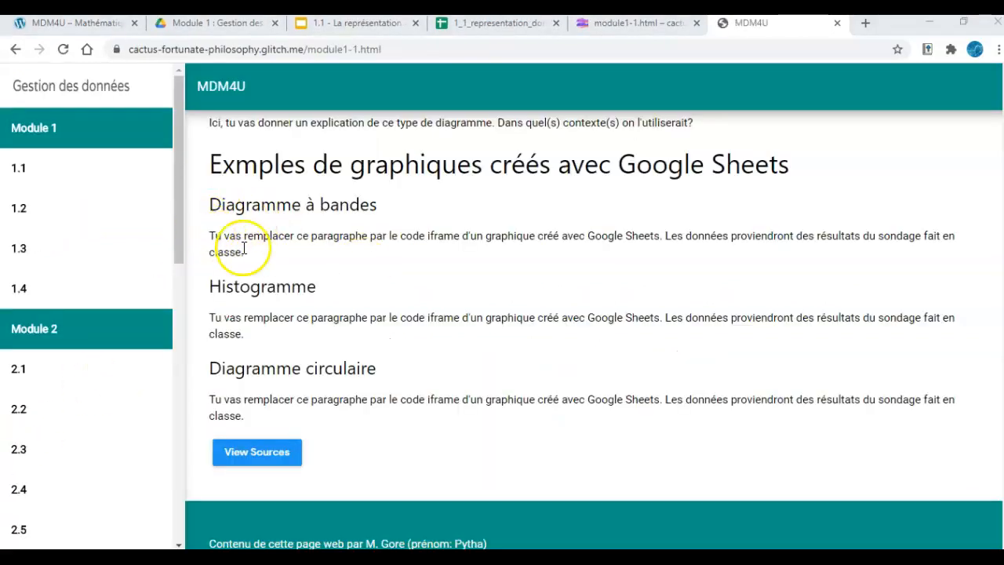
triple_click(208, 235)
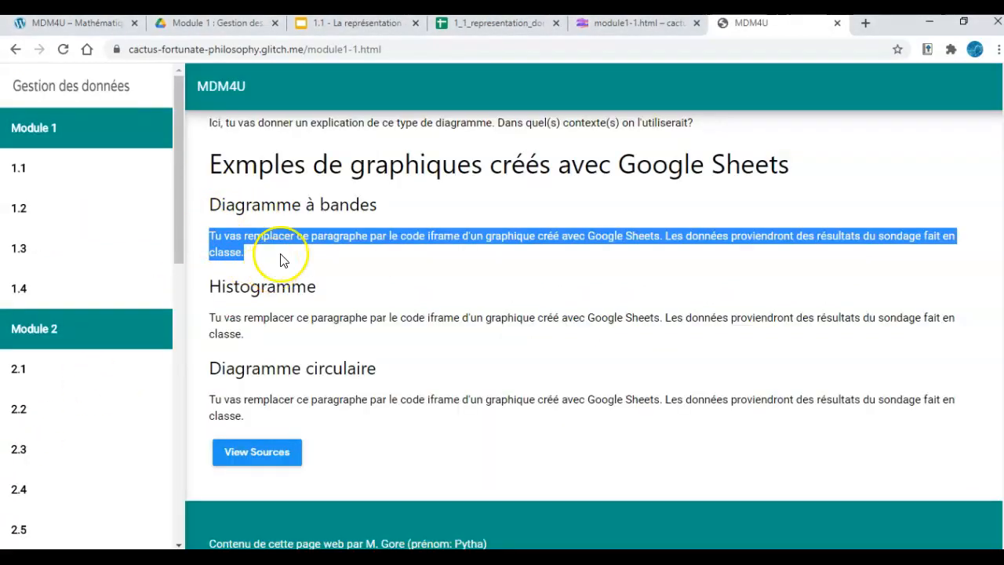
left_click_drag(488, 166, 256, 167)
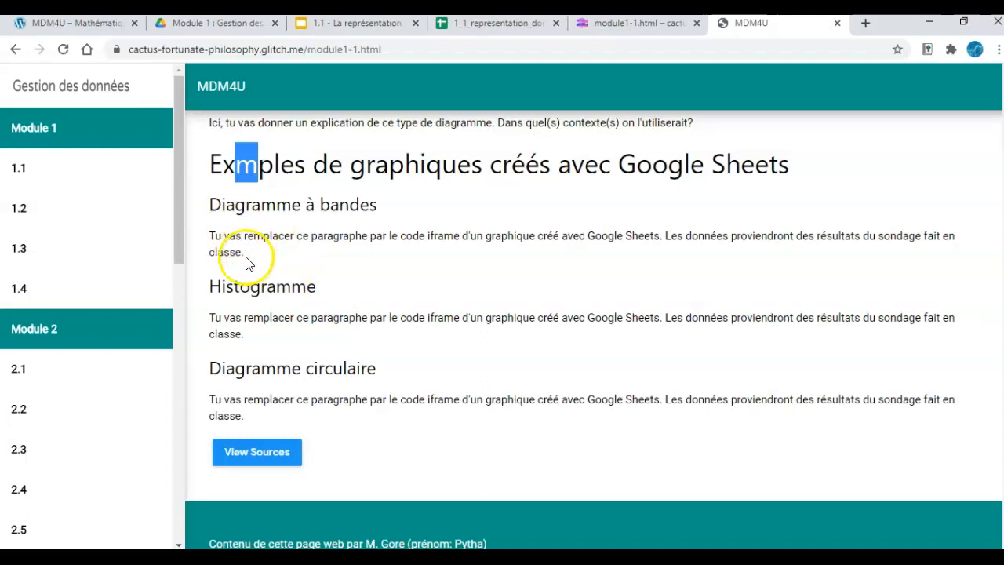
left_click_drag(243, 253, 201, 235)
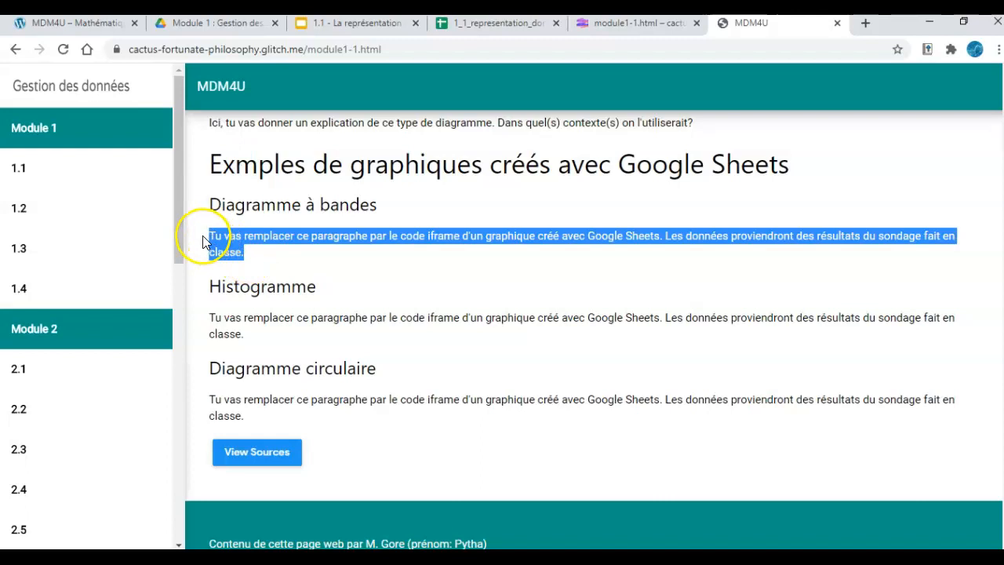
left_click(275, 257)
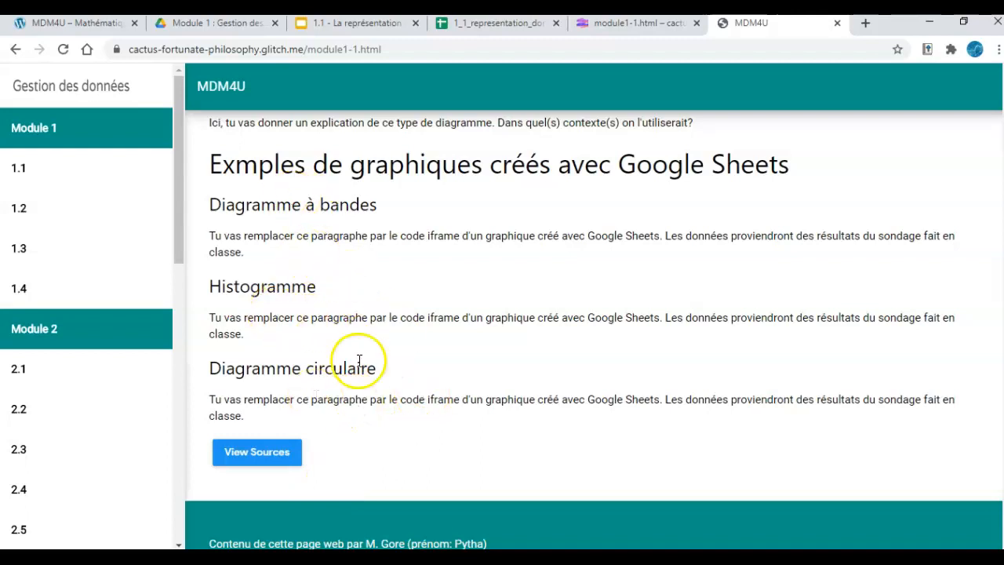
left_click_drag(280, 259, 209, 235)
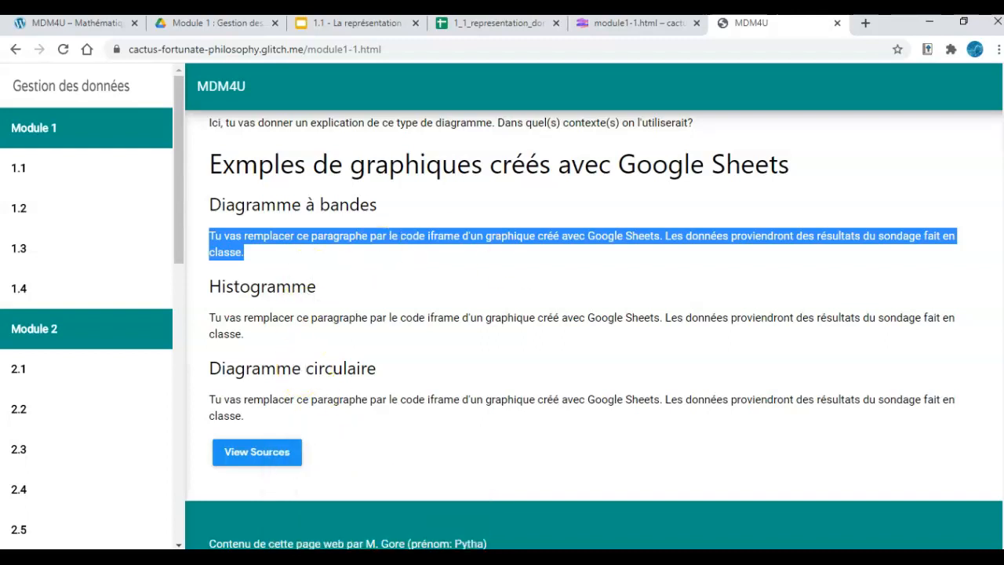
Return to the Glitch editor and search the module1-1.html code for "Tu vas remplacer"
left_click(605, 25)
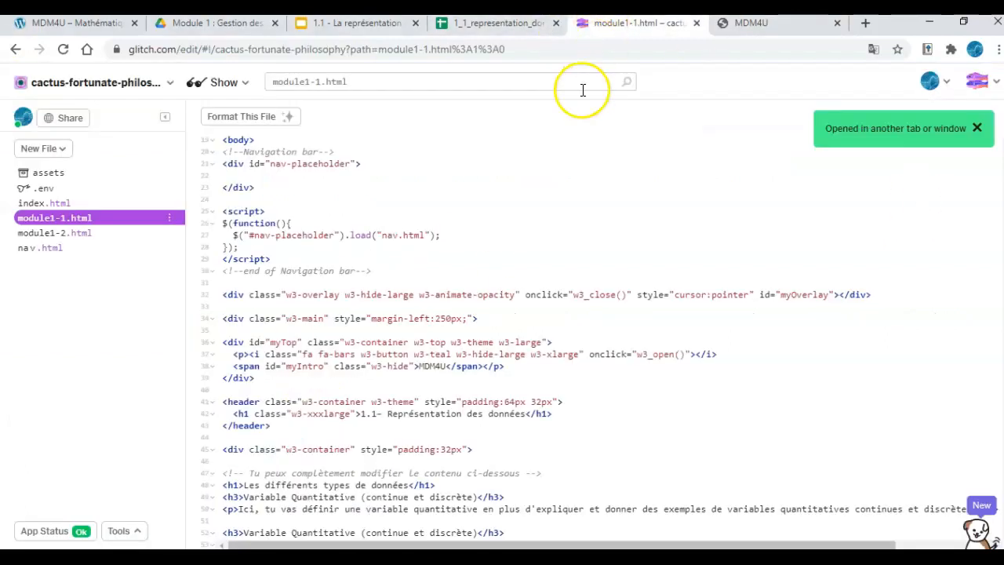
key("ctrl+f")
type("tu va")
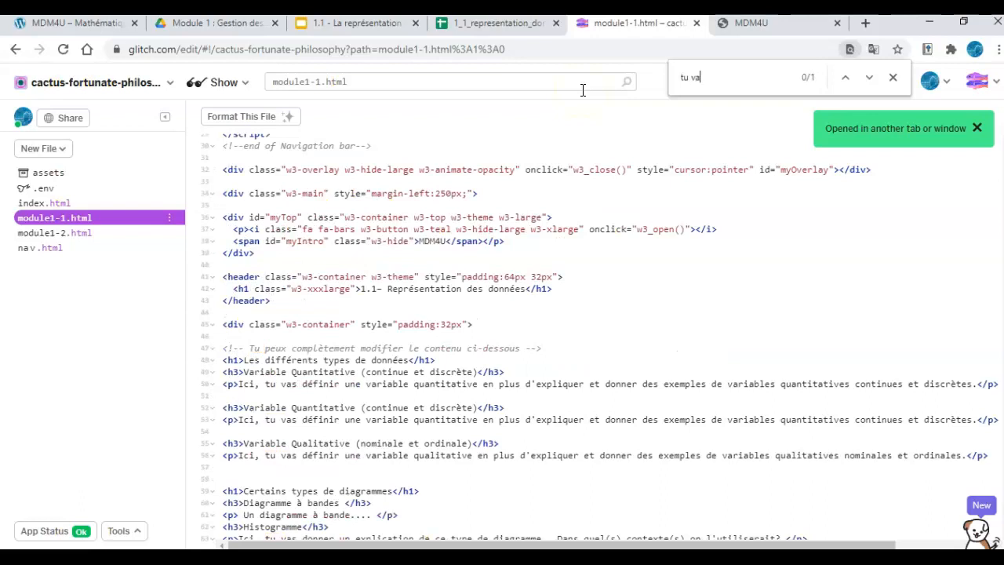
type("s remplacer")
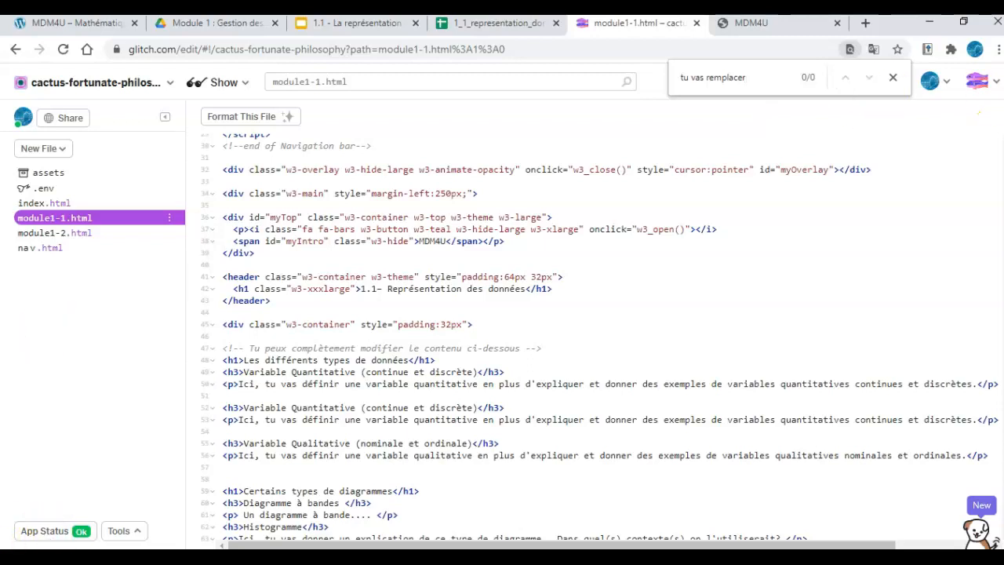
key("alt+Tab")
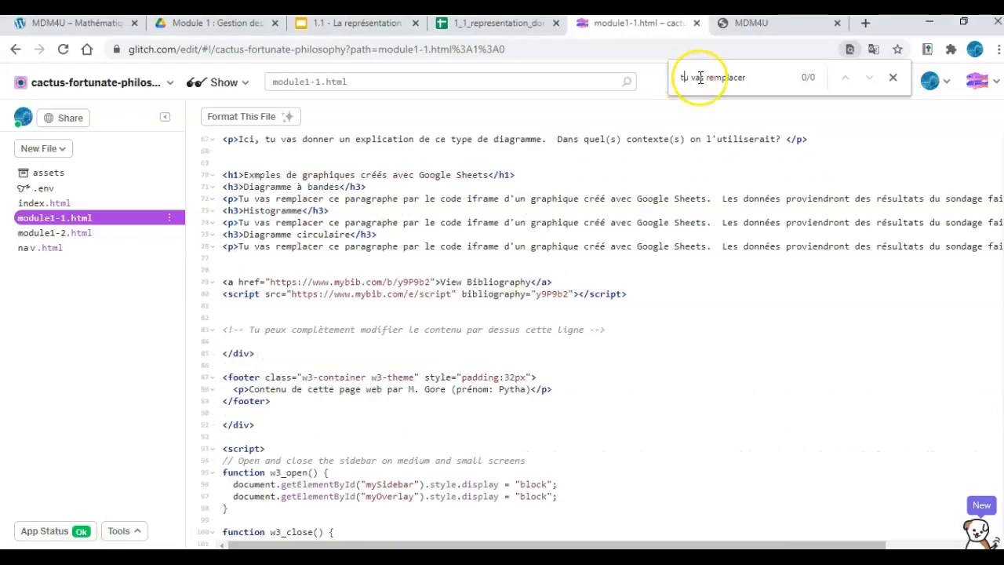
key("BackSpace")
type("T")
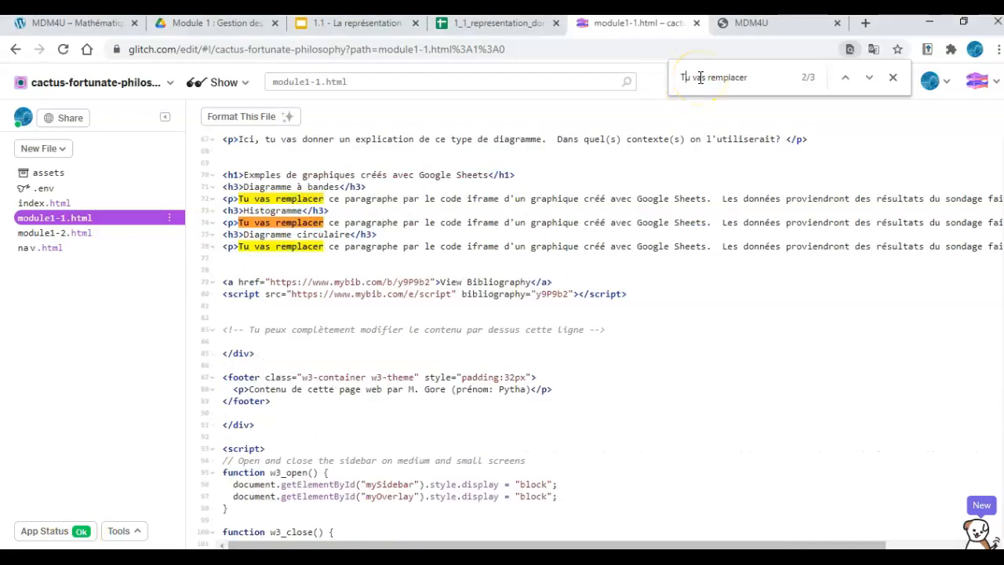
Delete the placeholder paragraph line under the "Diagramme à bandes" heading and put blank lines before the Histogramme heading
triple_click(382, 198)
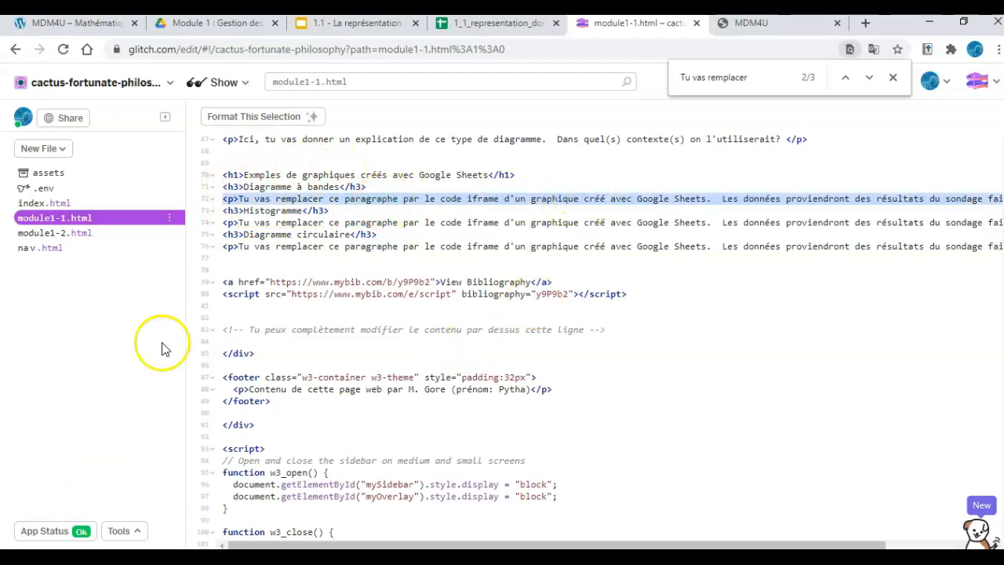
left_click_drag(281, 543, 449, 542)
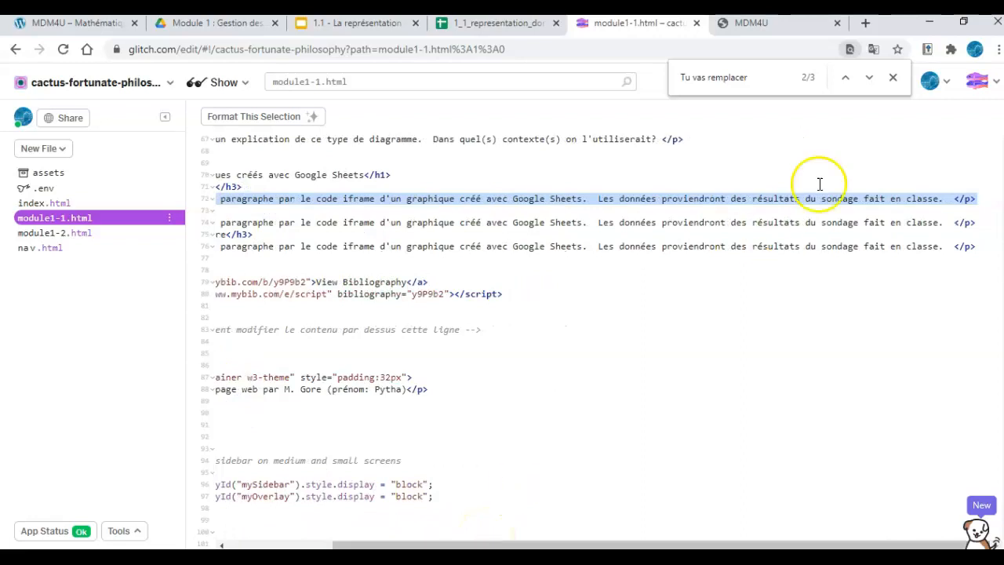
left_click(919, 201)
left_click(990, 200)
triple_click(819, 202)
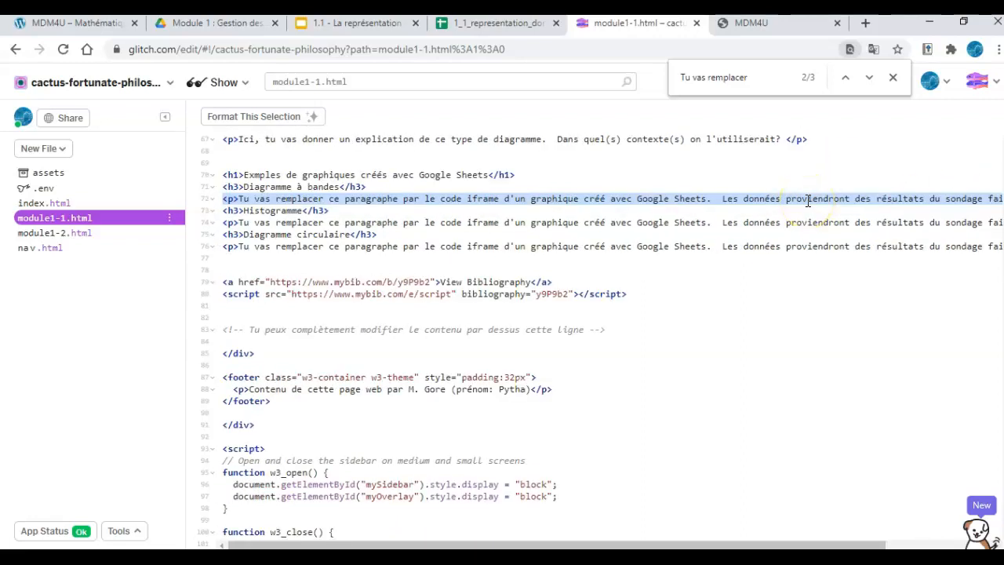
key("BackSpace")
key("Return")
key("Return")
key("Return")
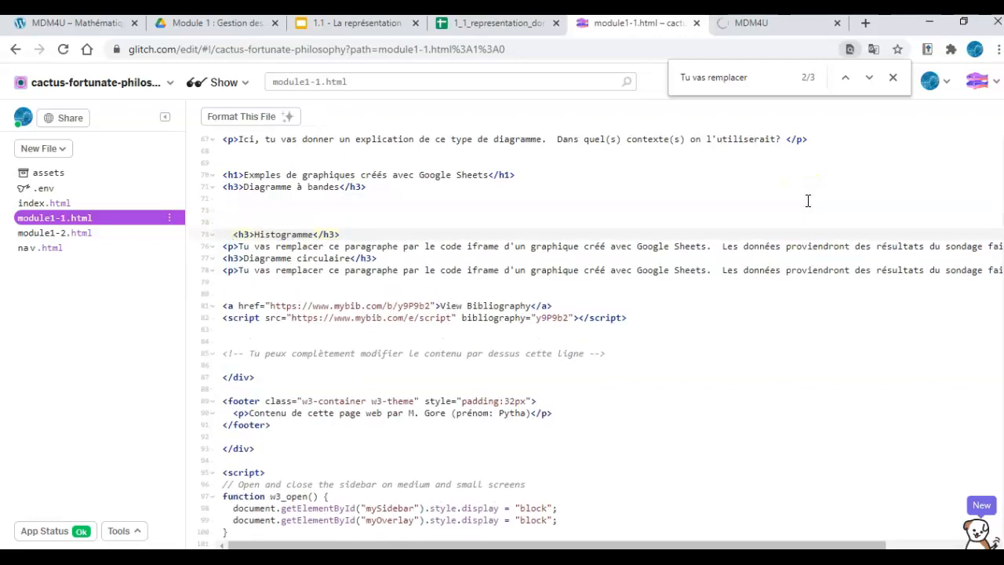
key("BackSpace")
Paste the chart's iframe embed code on the middle blank line below "Diagramme à bandes" and check its width and height attributes
key("Up")
key("Up")
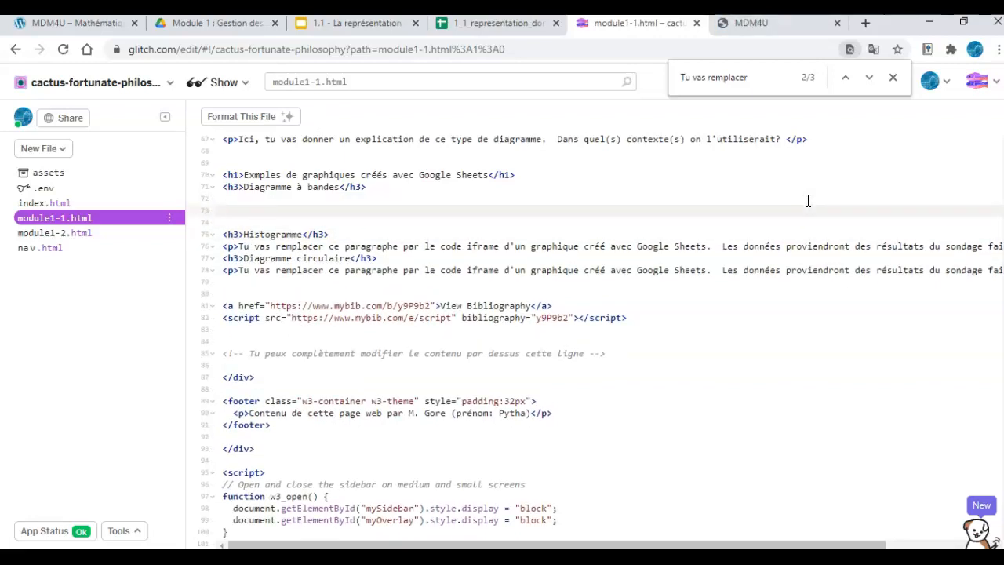
key("ctrl+v")
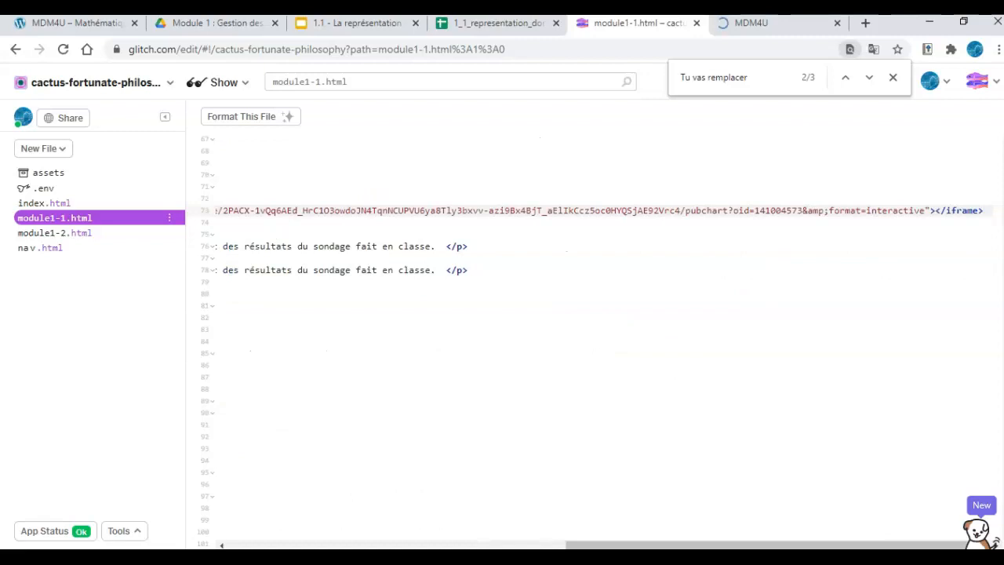
left_click_drag(587, 542, 212, 522)
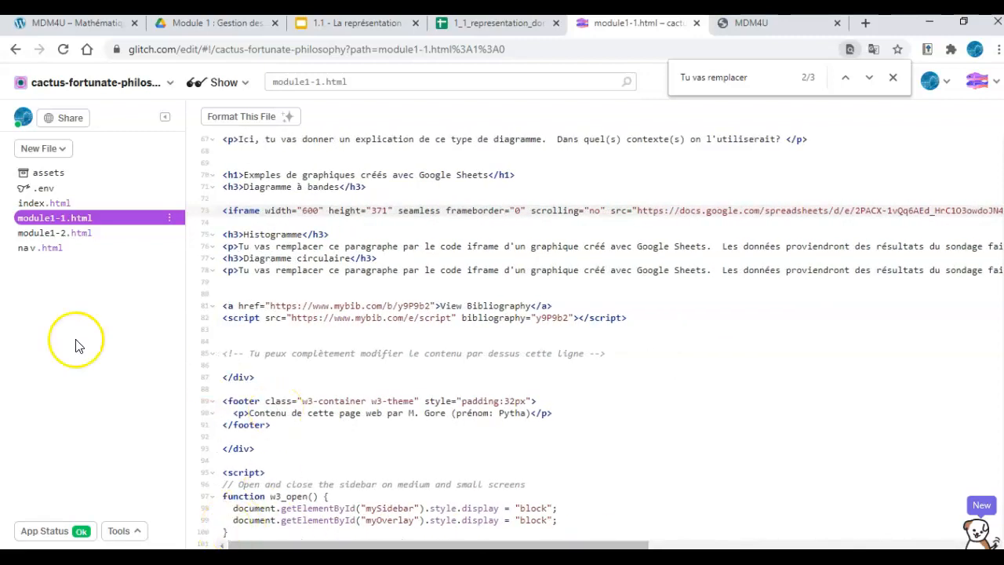
left_click_drag(309, 210, 314, 211)
left_click_drag(376, 210, 383, 210)
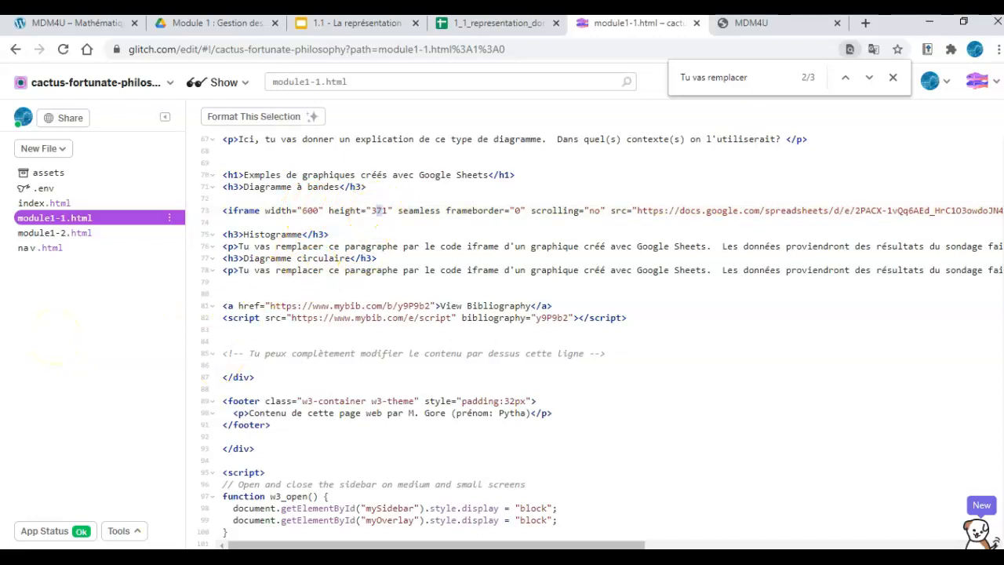
Check the embedded blood-type chart on the live page, along with the Histogramme and Diagramme circulaire sections below it
left_click(752, 23)
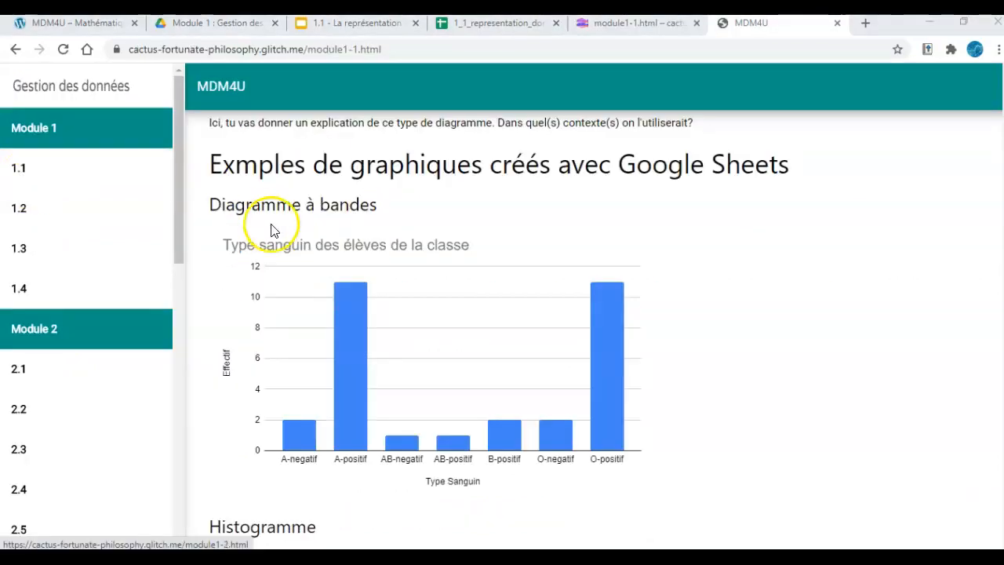
scroll(554, 432, "down", 2)
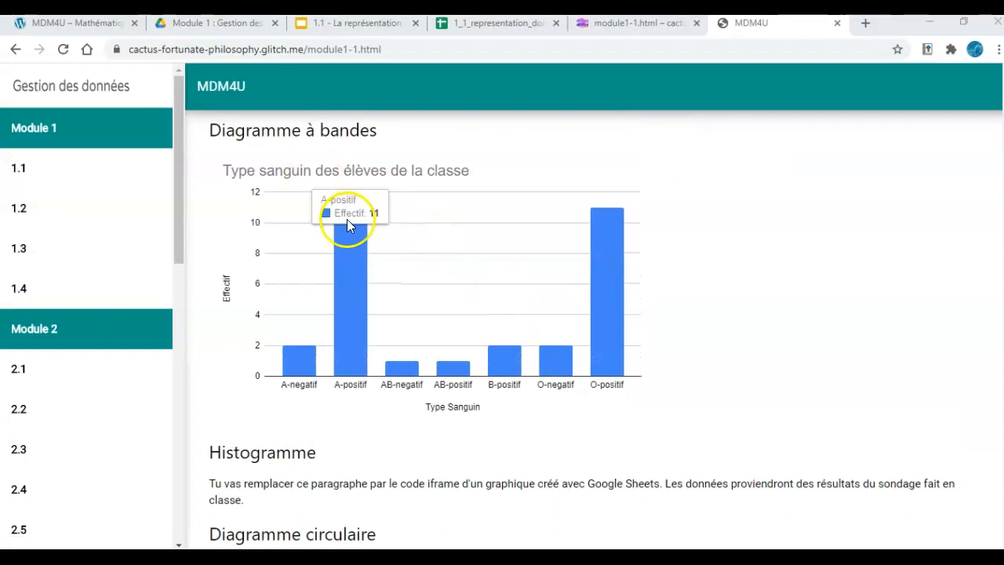
scroll(320, 235, "up", 2)
left_click_drag(237, 164, 258, 166)
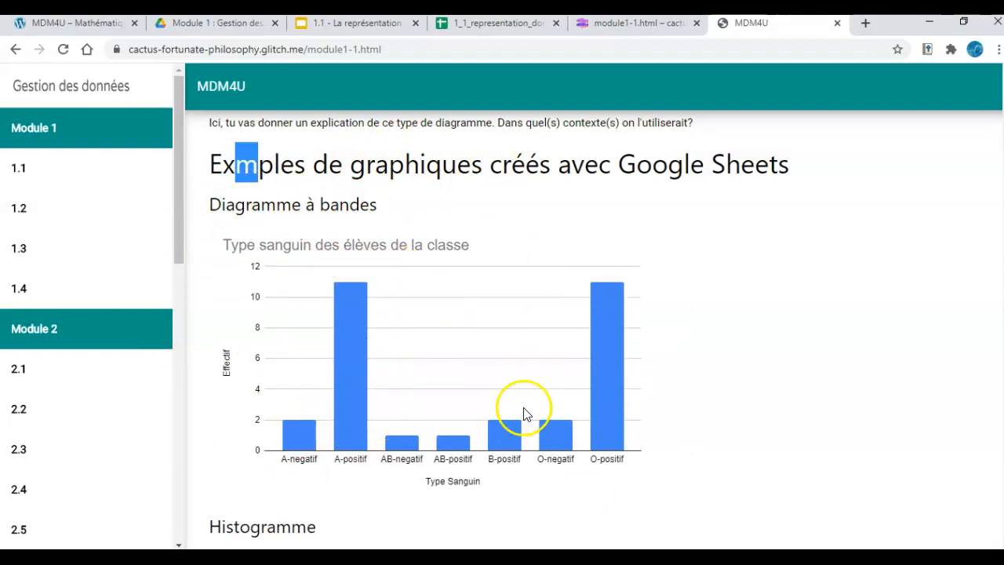
scroll(361, 361, "down", 2)
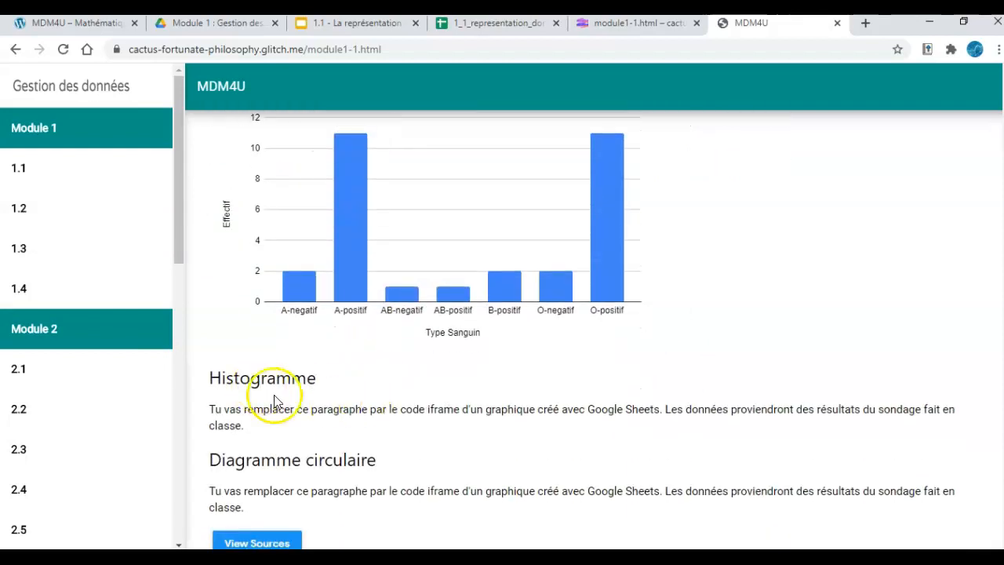
scroll(310, 449, "down", 2)
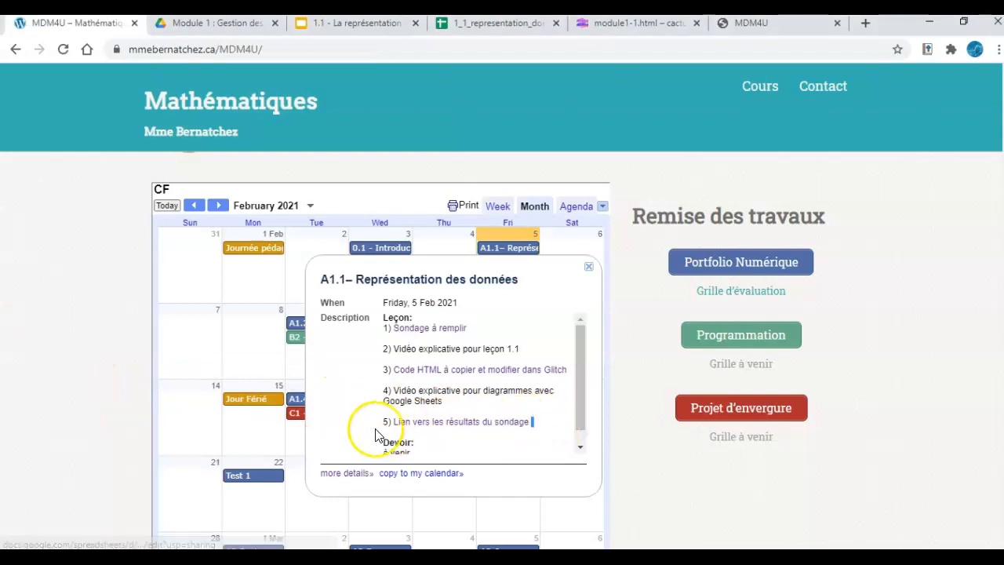
Open the survey results spreadsheet linked in the A1.1 calendar entry on the course website and look up its copy option
left_click_drag(377, 435, 371, 424)
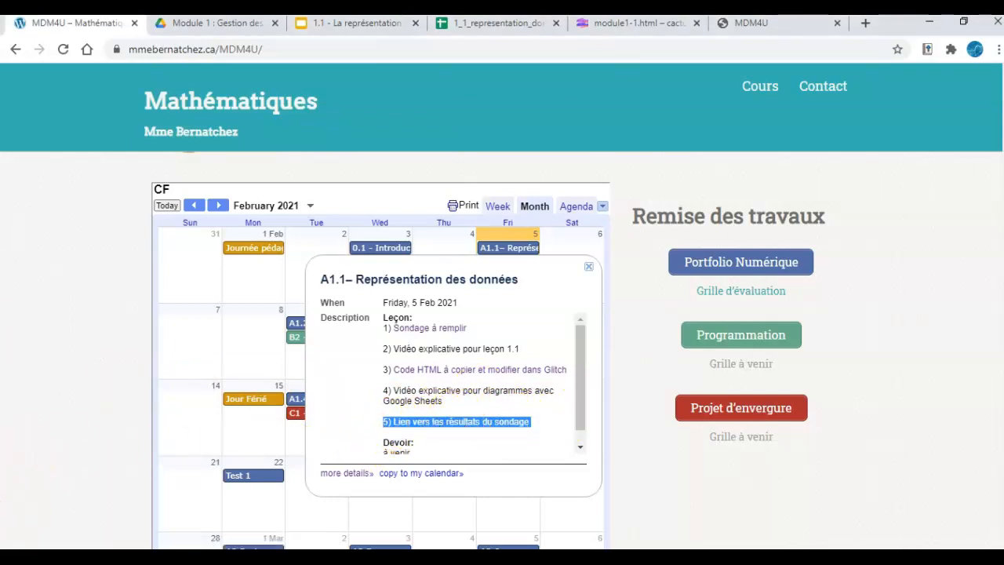
left_click(448, 422)
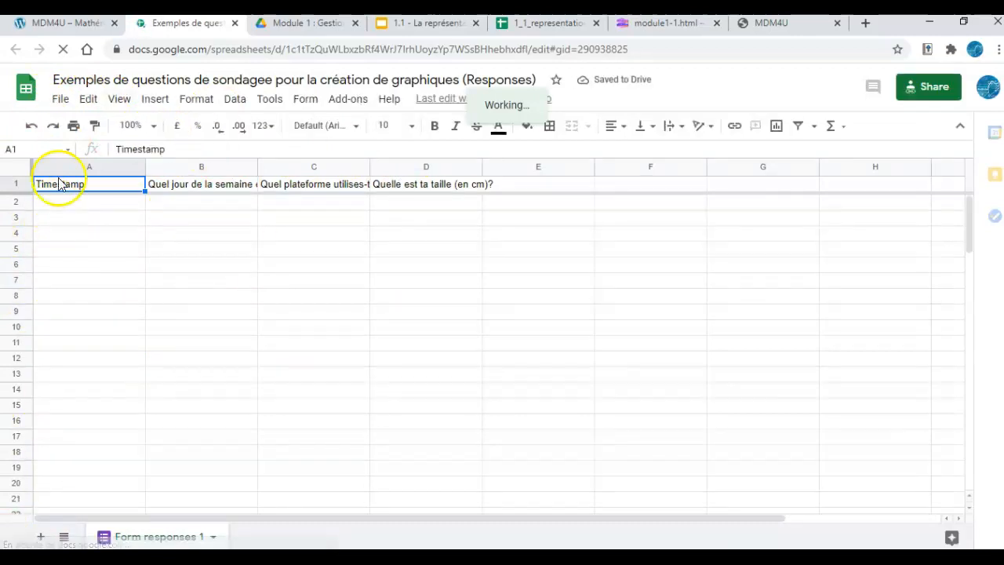
left_click(61, 102)
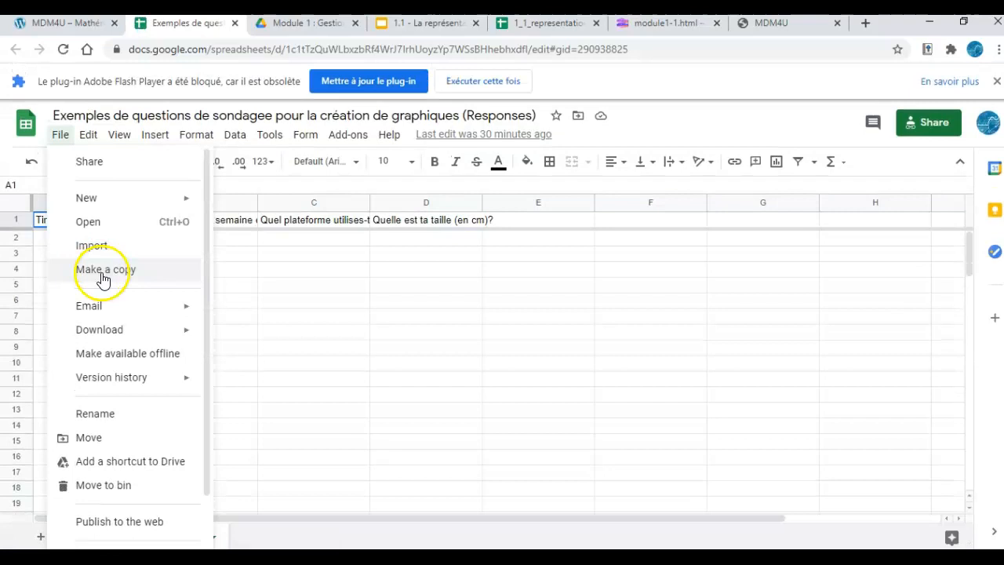
key("Escape")
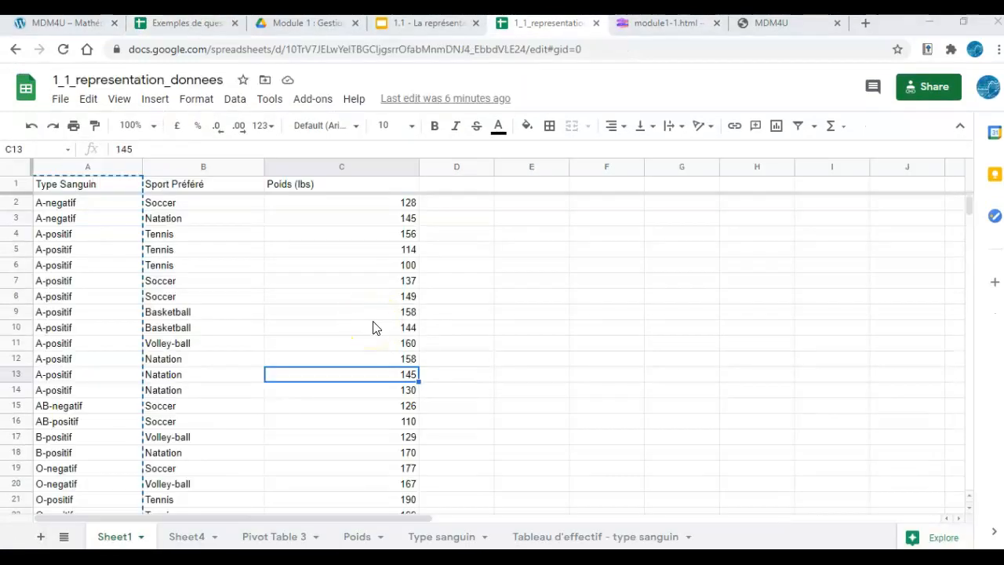
In Sheet1 of 1_1_representation_donnees, select the whole Sport Préféré column and open the Explore suggestions
left_click(360, 281)
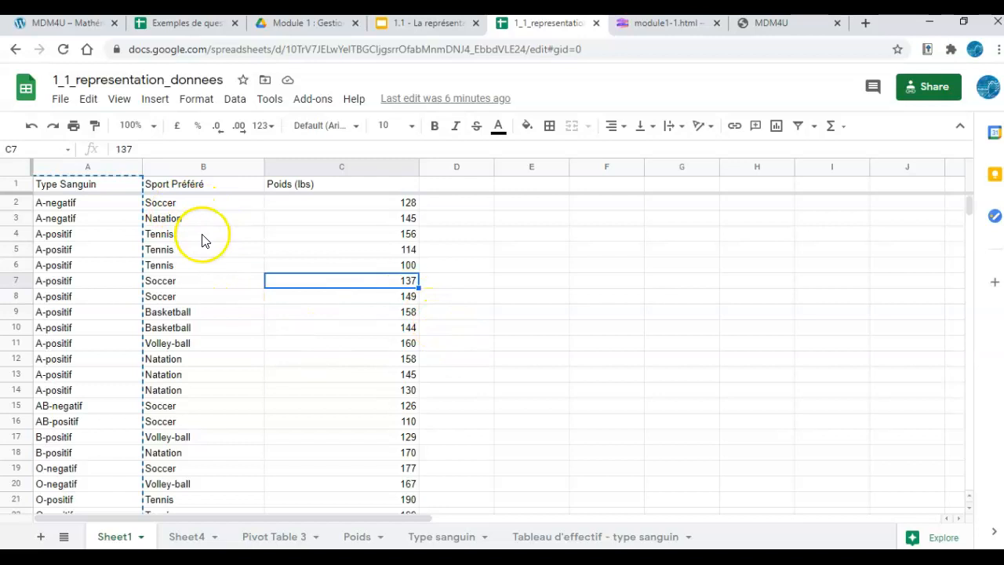
left_click(191, 207)
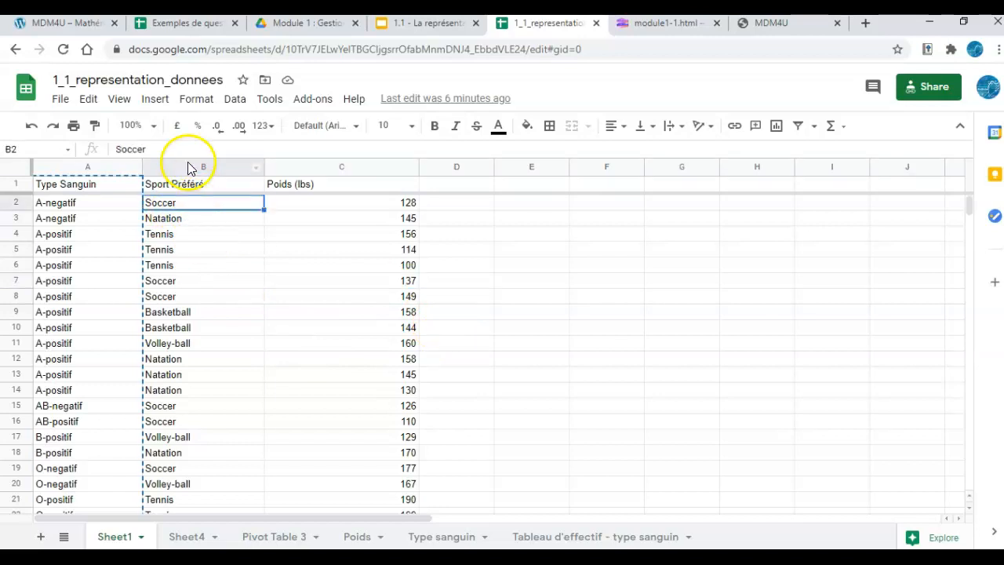
left_click(189, 168)
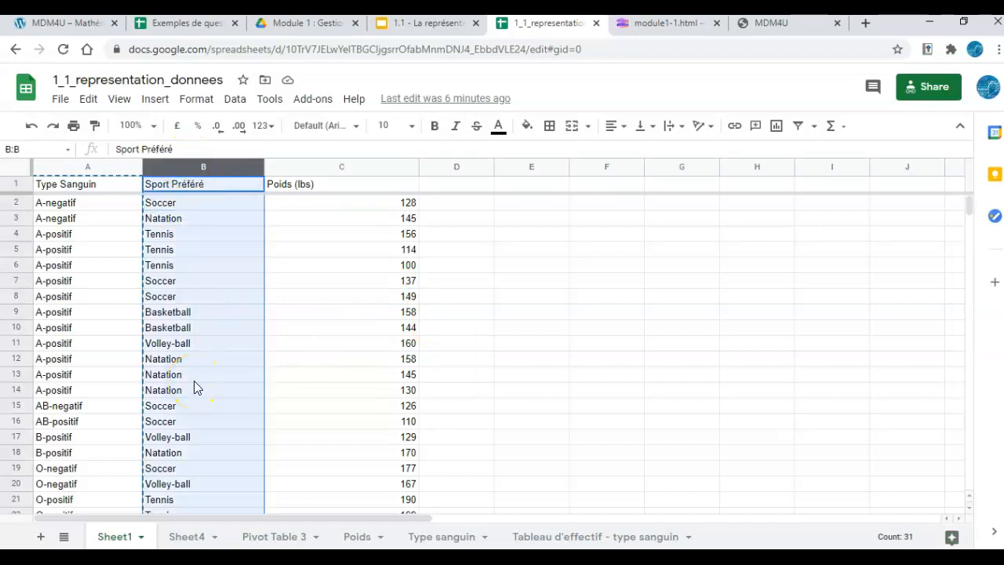
left_click(943, 539)
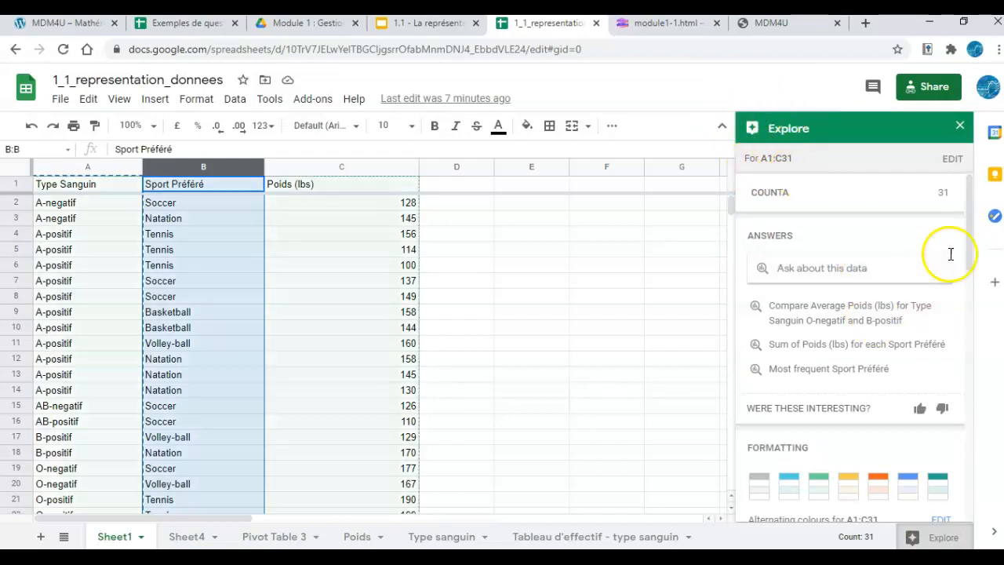
Insert the suggested Count of Sport Préféré pie chart beside the data in Sheet1 and close the Explore suggestions
left_click_drag(971, 209, 986, 384)
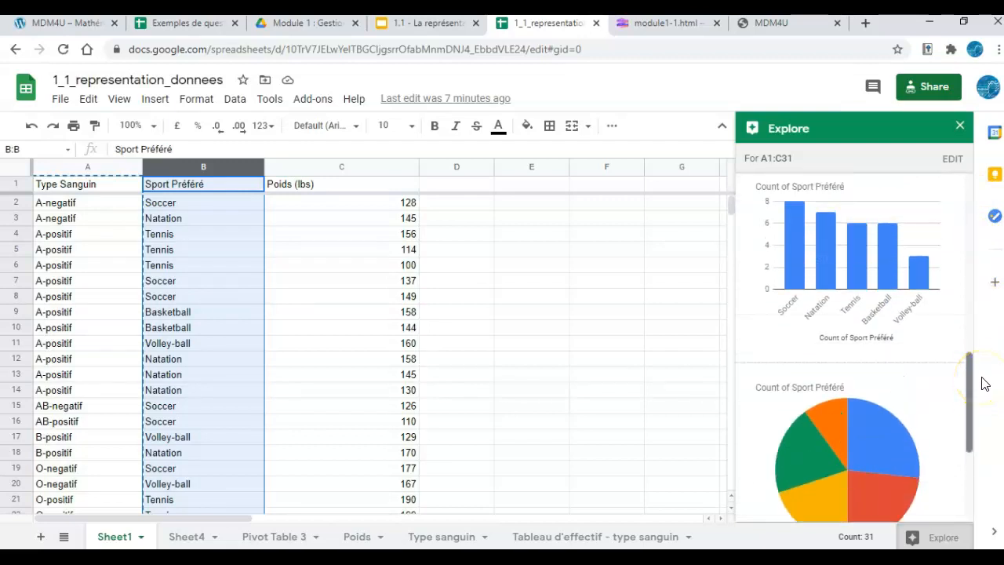
scroll(801, 432, "down", 1)
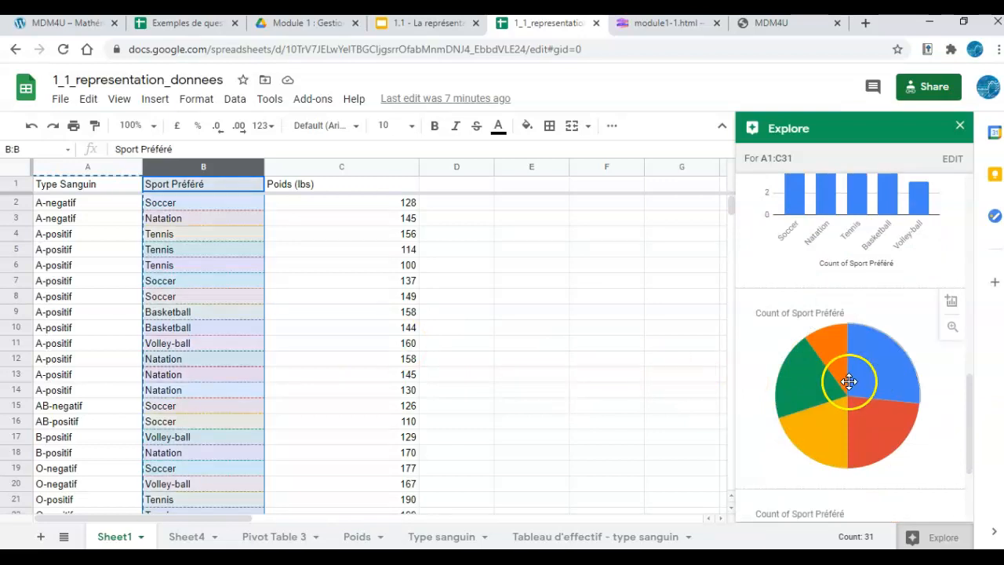
left_click_drag(848, 381, 608, 339)
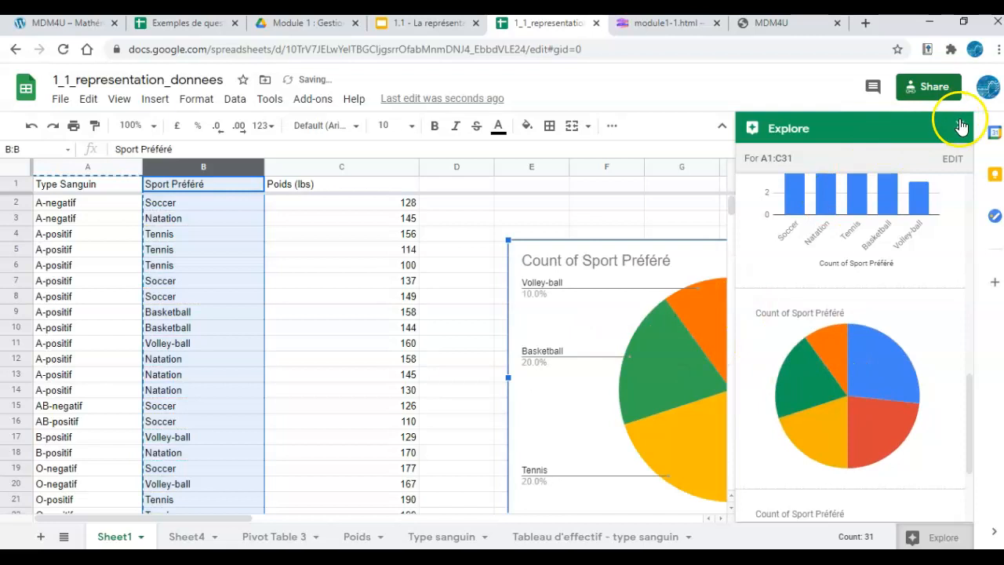
left_click(960, 124)
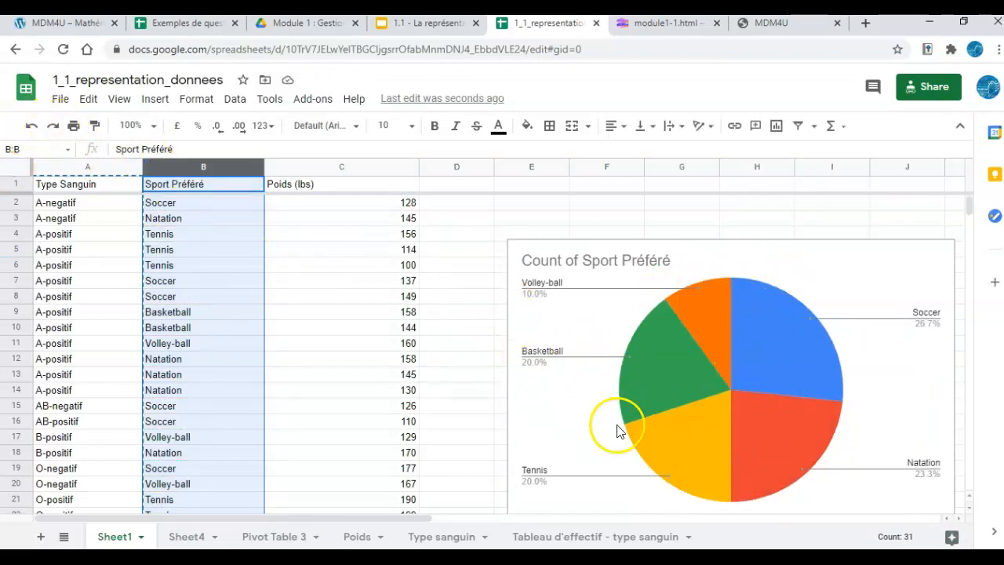
Check that the pie chart's title and its Basketball slice can be edited in the chart editor
double_click(589, 263)
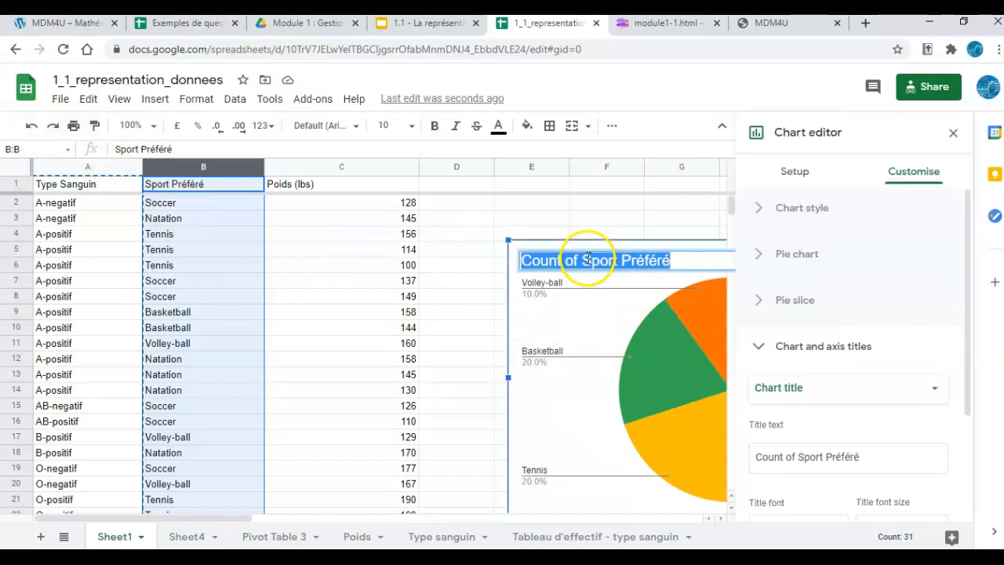
left_click(659, 329)
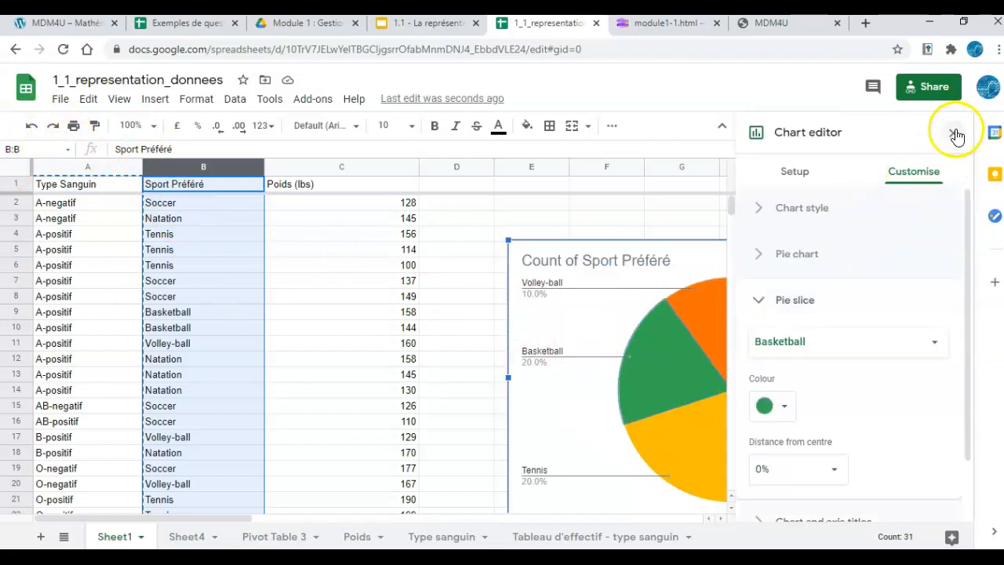
left_click(953, 132)
left_click(656, 275)
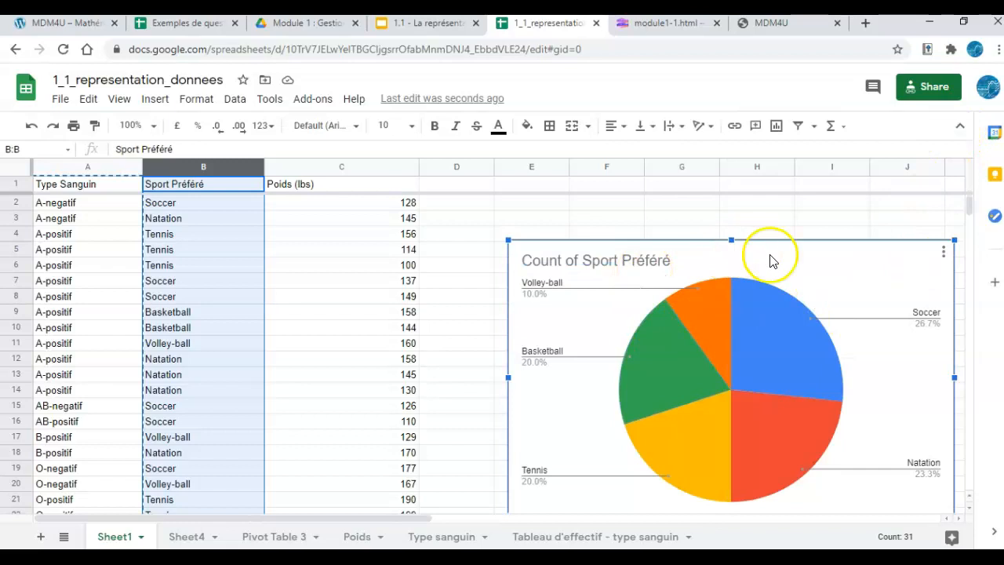
Look up the Sport Préféré pie chart's publish option and reposition the chart beside the Poids (lbs) column
left_click(853, 255)
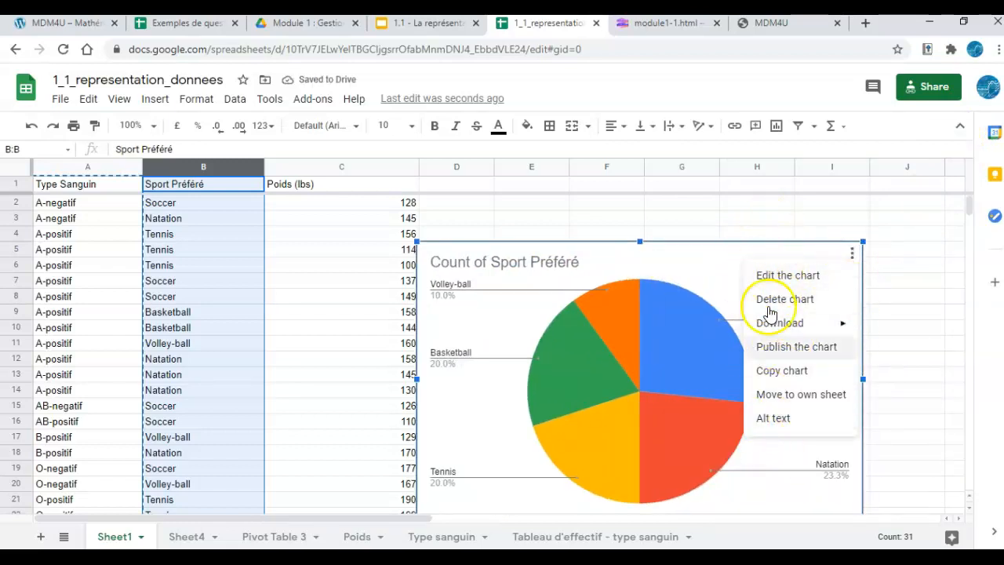
left_click(569, 294)
mouse_move(590, 308)
left_click_drag(599, 271, 644, 254)
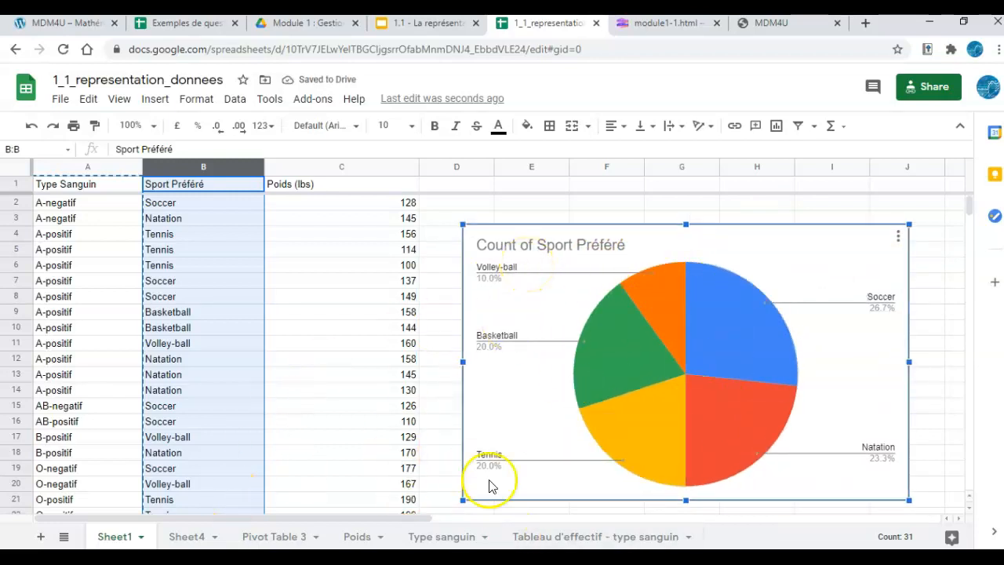
left_click(546, 538)
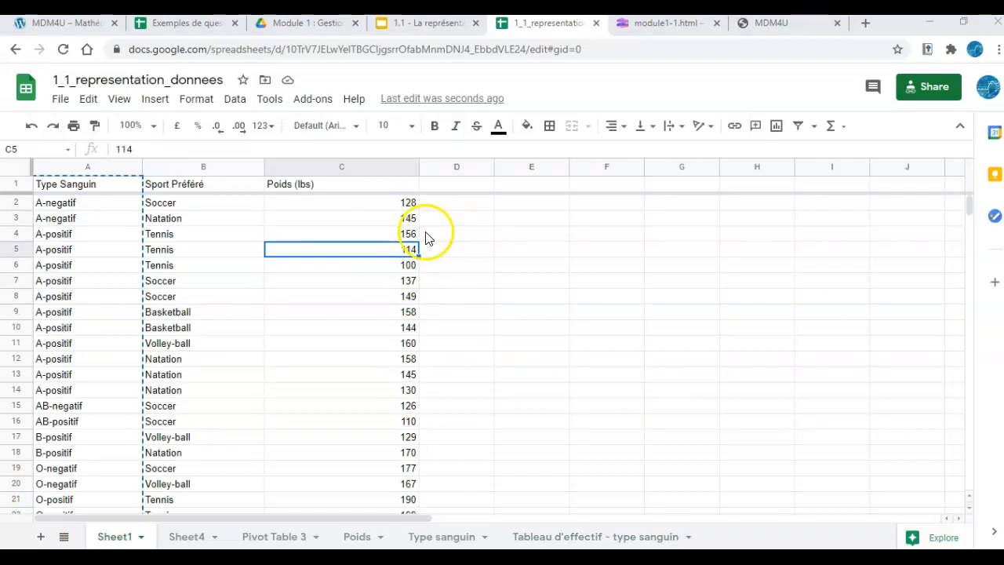
Select the whole Poids (lbs) column in Sheet1 and open the Explore suggestions
left_click(332, 167)
left_click(328, 249)
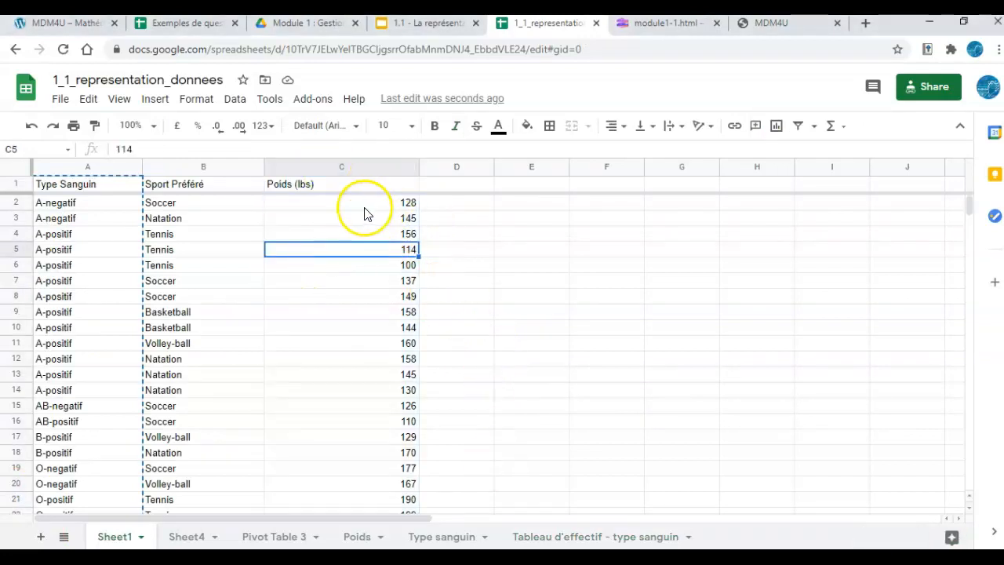
left_click(346, 167)
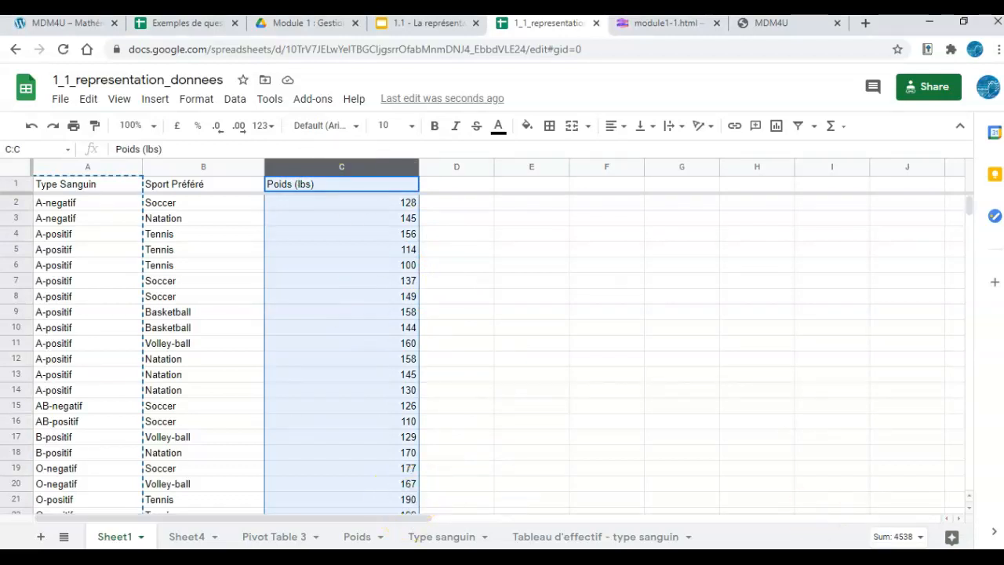
left_click(932, 542)
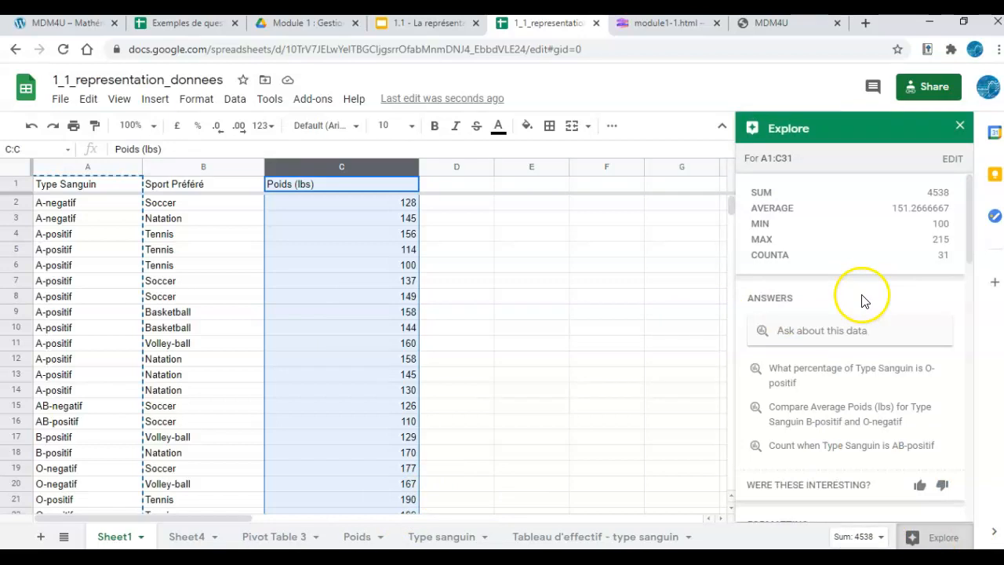
Insert the suggested Poids (lbs) column chart beside the data in Sheet1 and close the Explore suggestions
scroll(861, 298, "down", 8)
scroll(861, 295, "down", 2)
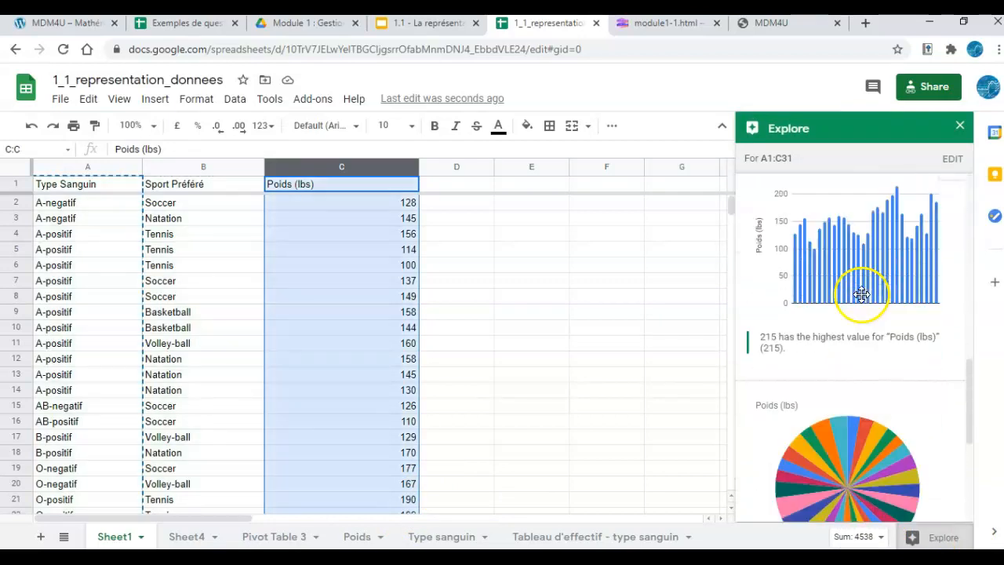
scroll(726, 409, "down", 2)
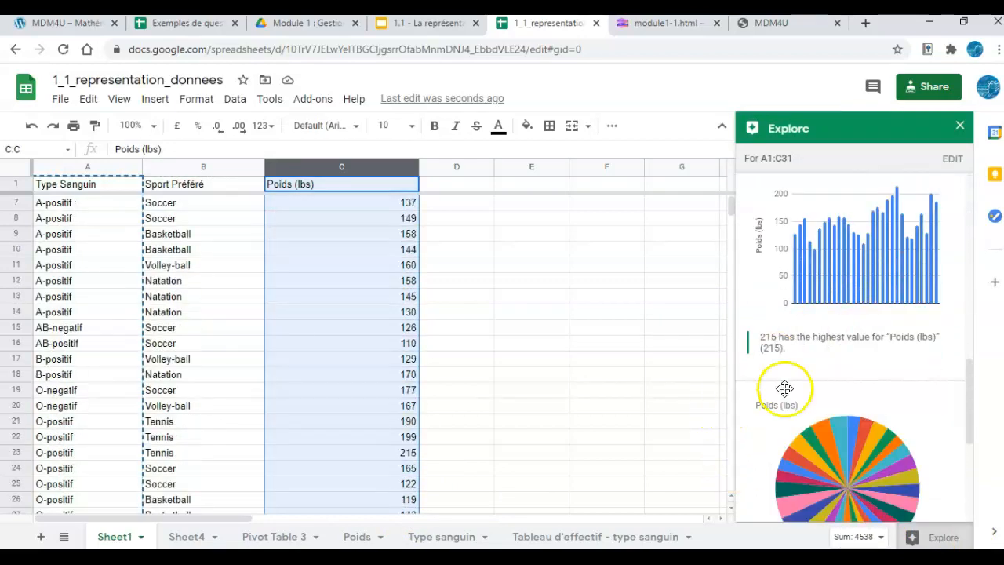
scroll(811, 385, "down", 3)
scroll(821, 386, "down", 2)
scroll(821, 385, "up", 5)
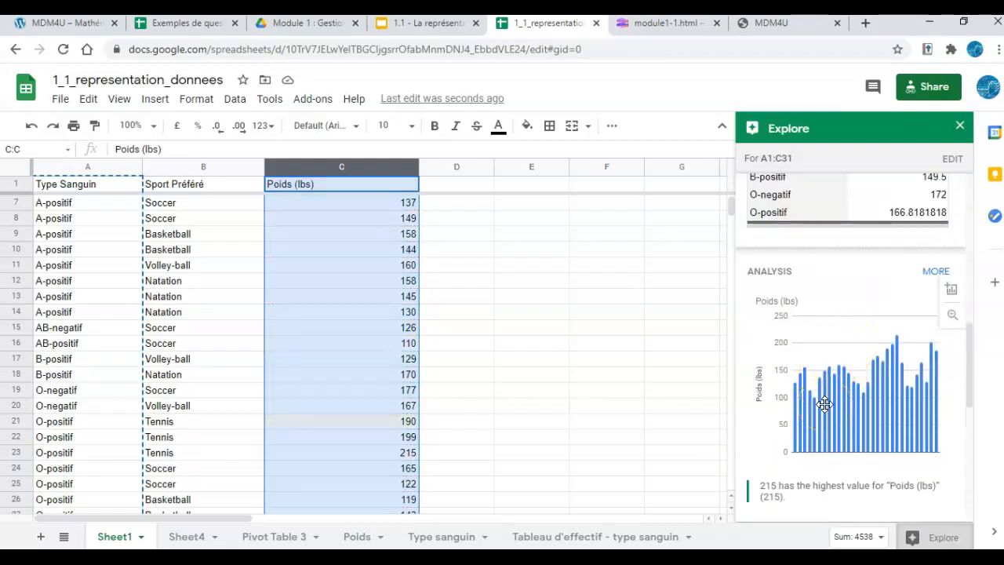
left_click_drag(859, 358, 594, 314)
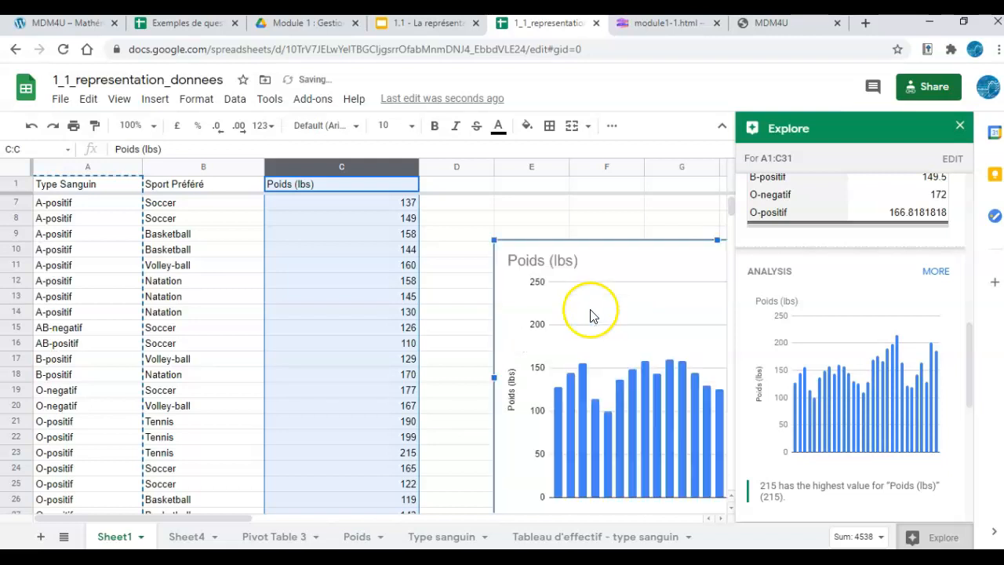
left_click(960, 126)
Change the Poids (lbs) column chart to a histogram chart and move it right beside column C
left_click(813, 281)
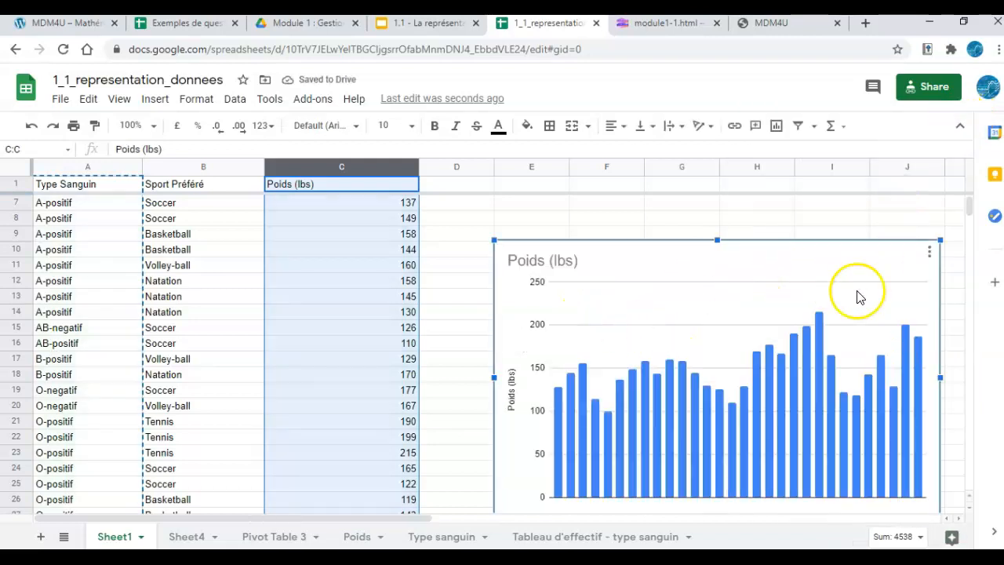
left_click(929, 253)
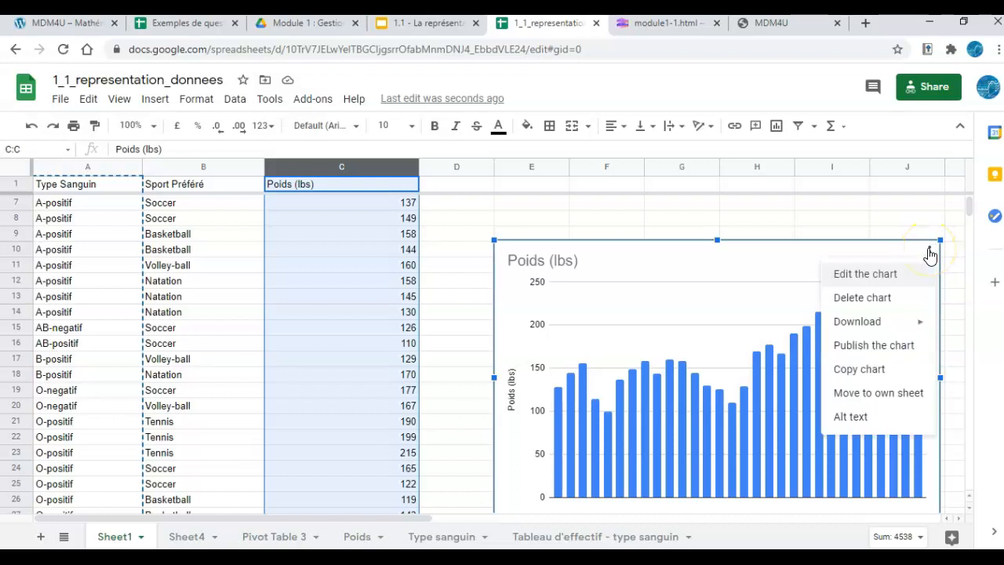
left_click(856, 276)
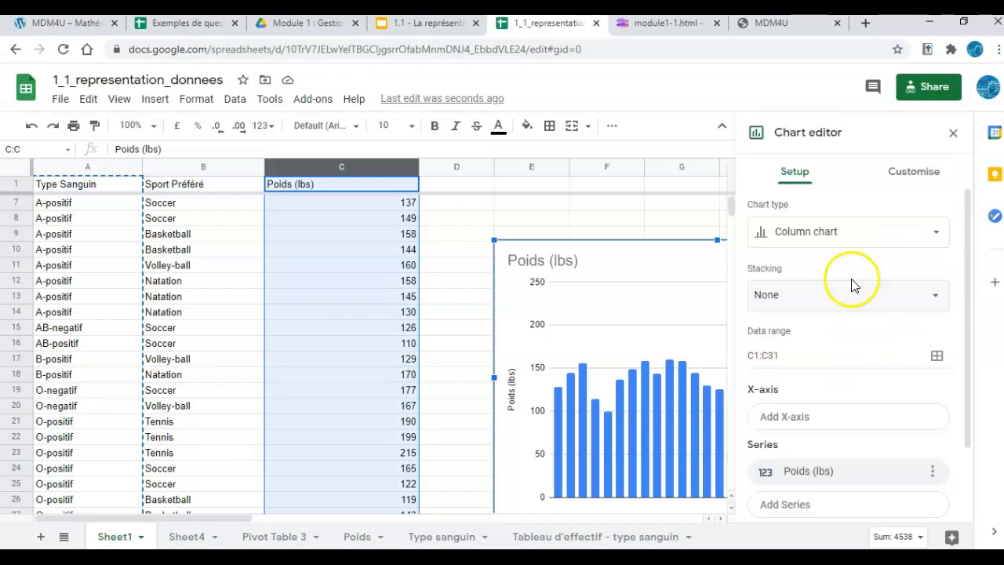
left_click(848, 235)
left_click_drag(957, 279, 968, 463)
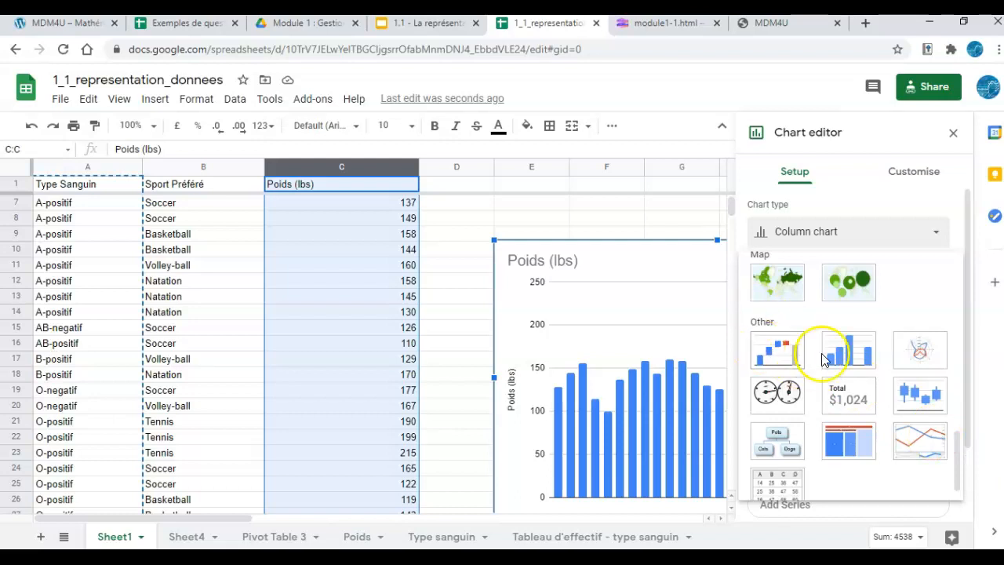
left_click(843, 357)
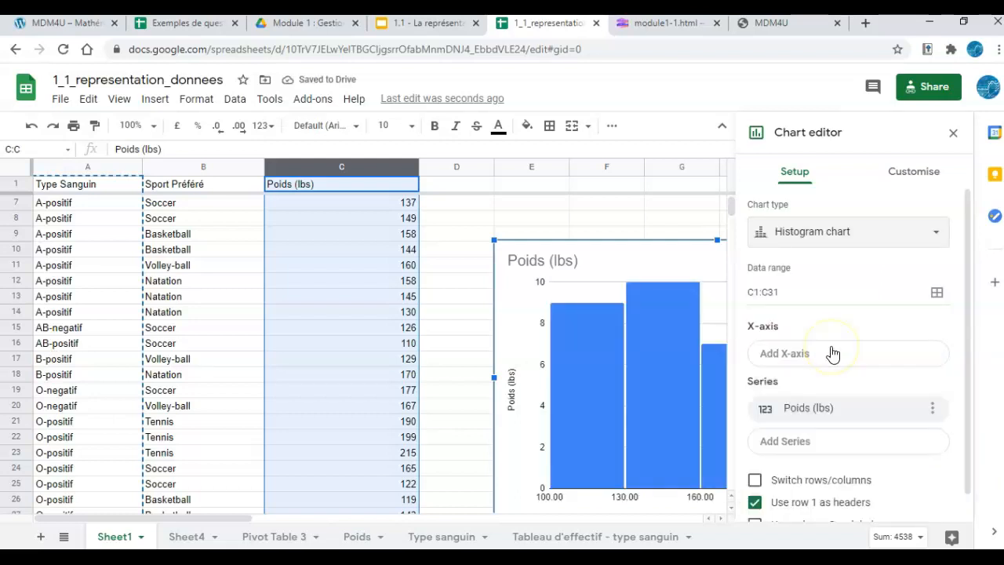
left_click_drag(634, 262, 560, 217)
left_click(954, 133)
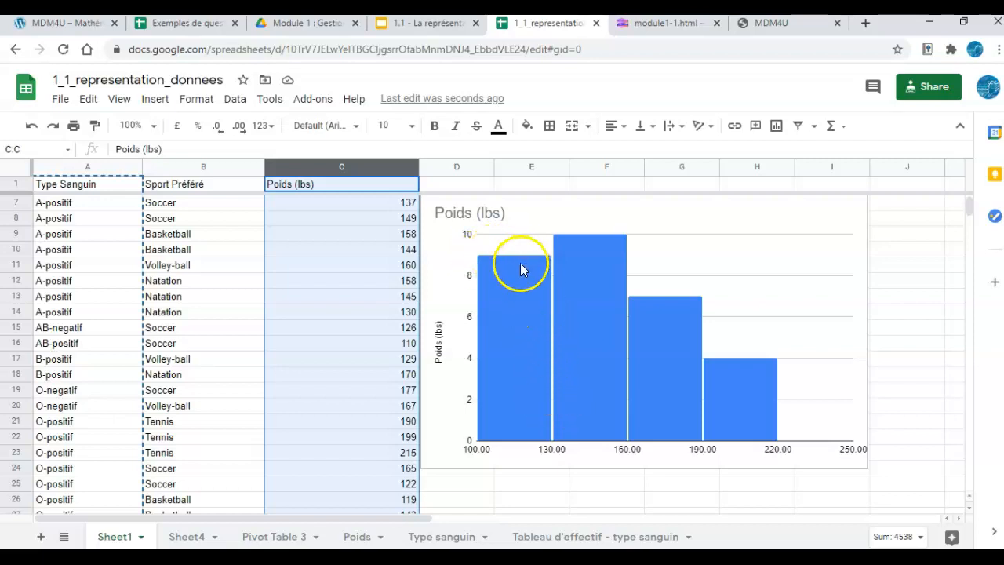
Clear the vertical axis title and the chart title of the Poids (lbs) histogram
double_click(438, 351)
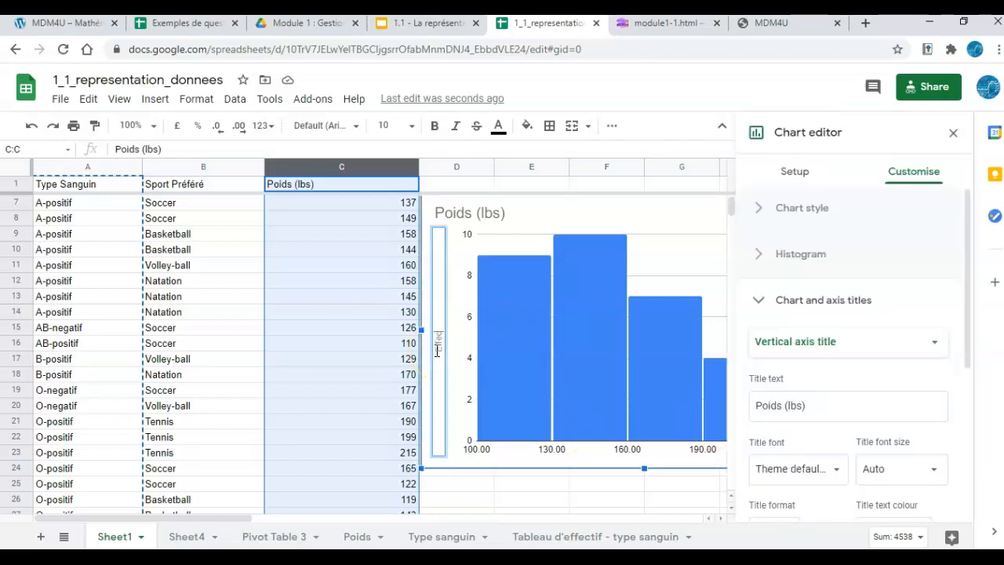
left_click(511, 446)
double_click(478, 213)
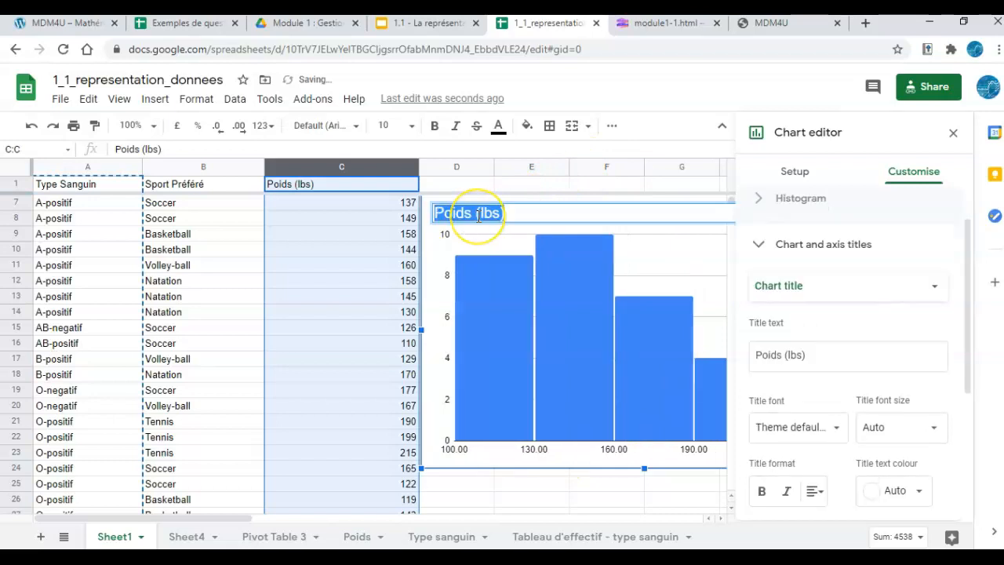
left_click(600, 497)
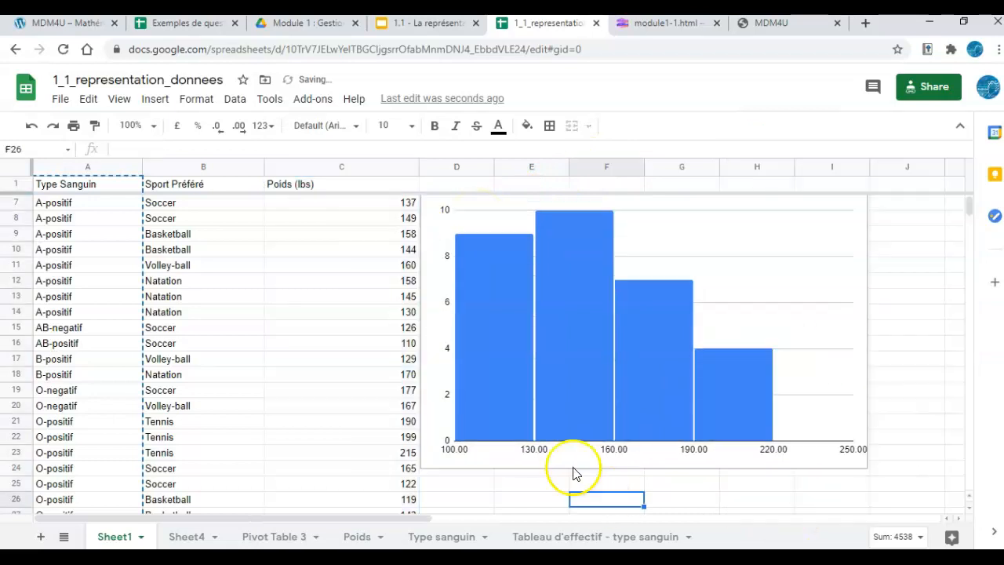
Check the count of the histogram's 100–130 bar and review the chart's setup and customisation options
left_click(477, 424)
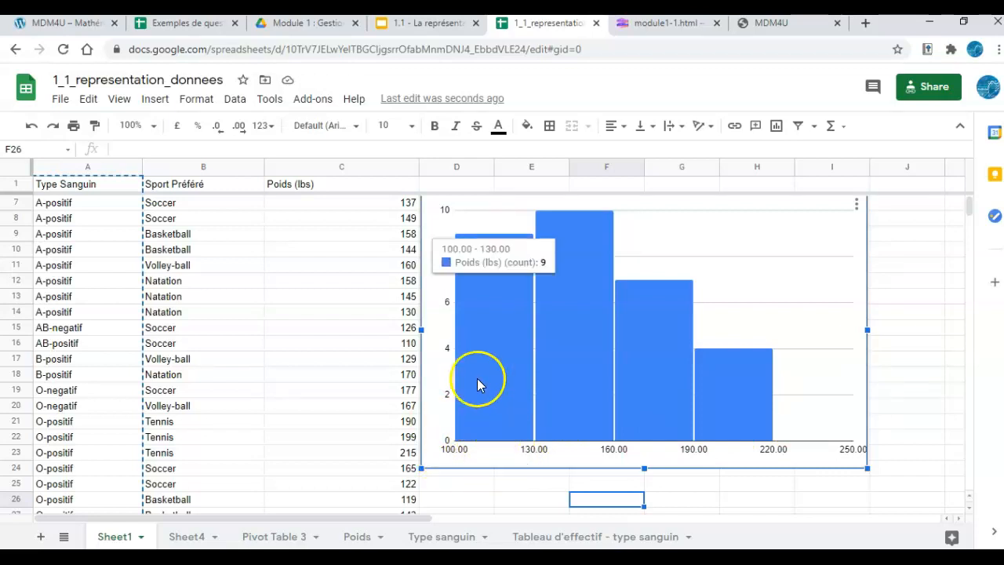
left_click(857, 206)
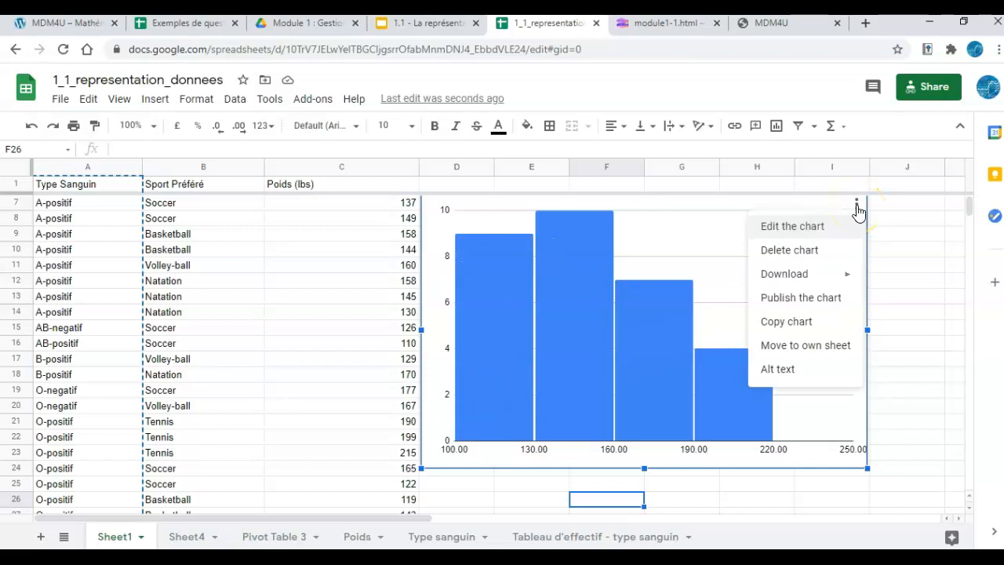
left_click(810, 227)
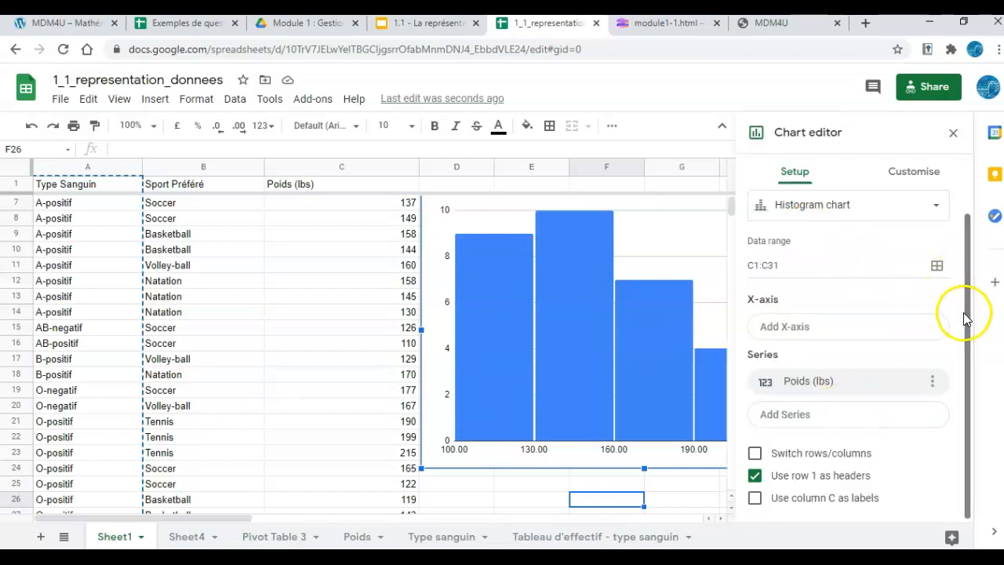
left_click(912, 175)
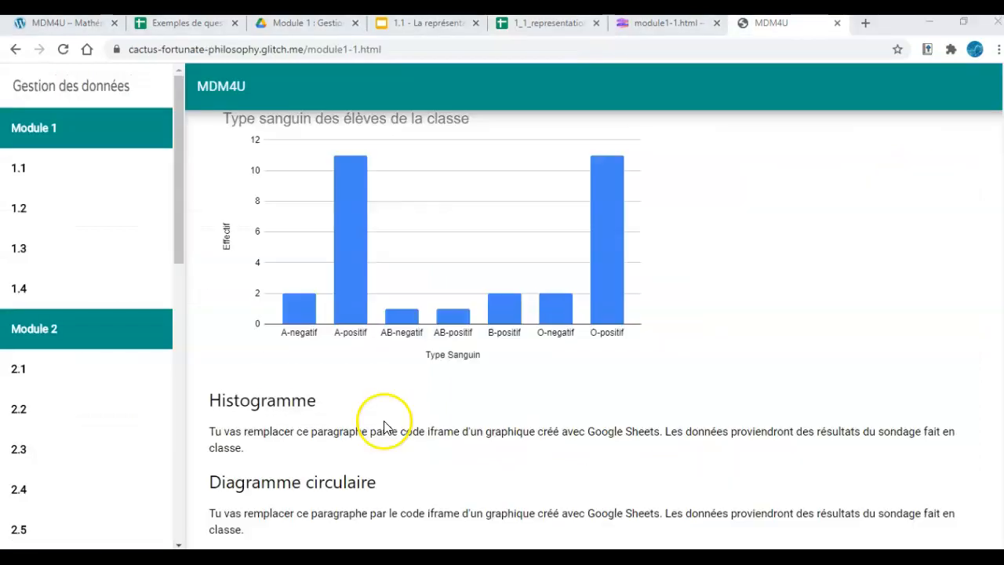
Review the chart sections on the live module1-1.html page and highlight the survey results line in the course website's A1.1 calendar entry
scroll(386, 425, "down", 1)
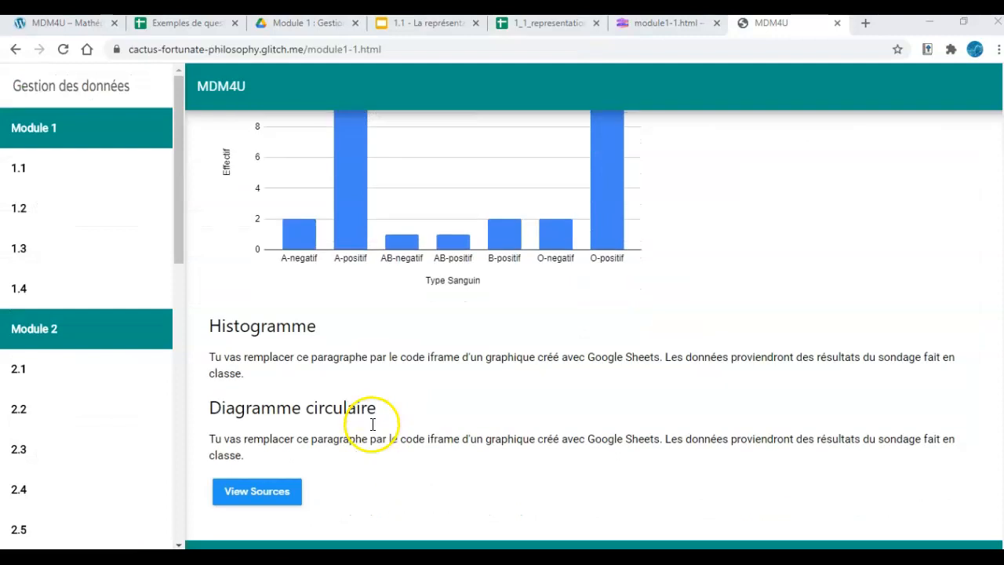
scroll(393, 302, "up", 3)
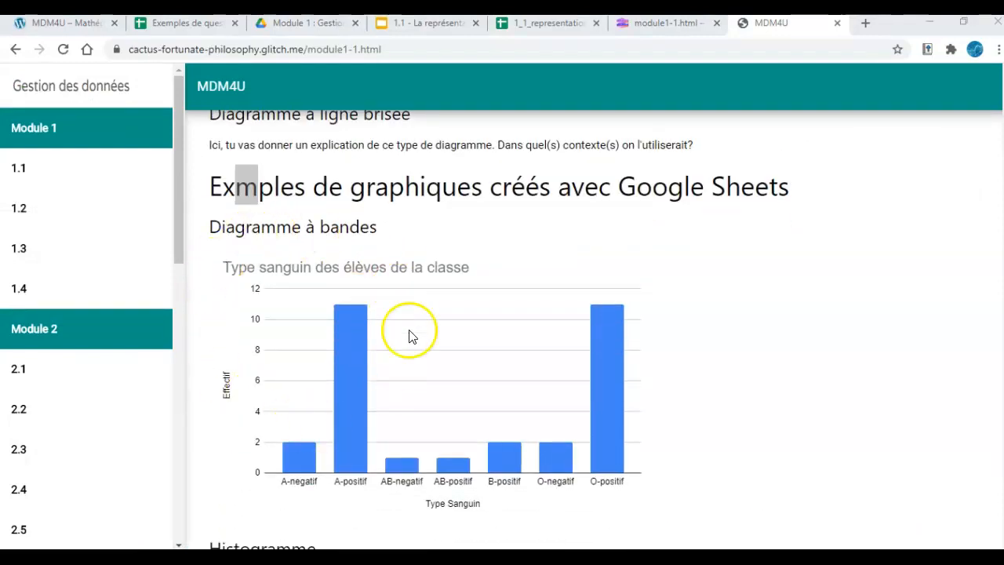
scroll(416, 345, "down", 3)
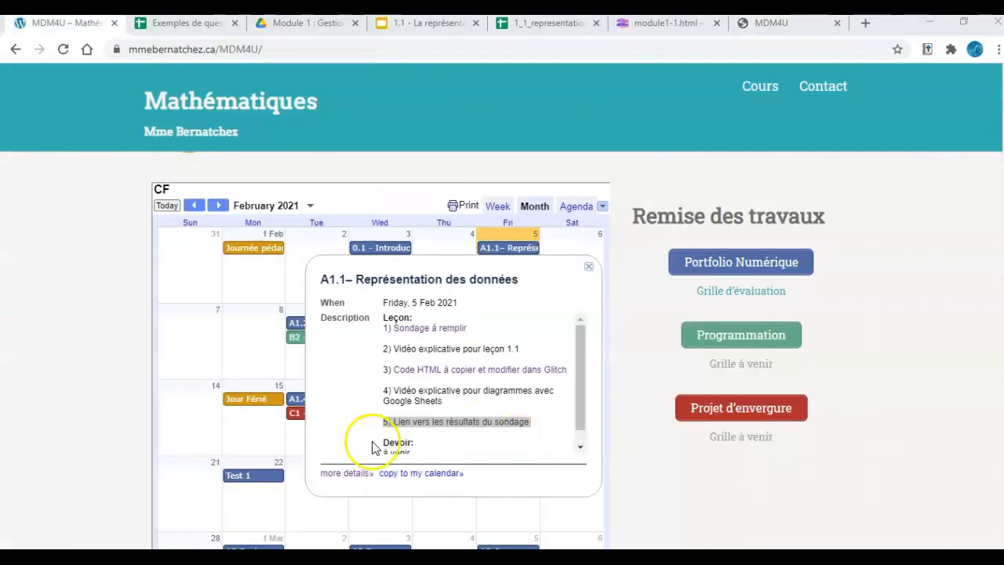
left_click(437, 409)
left_click_drag(554, 426, 383, 422)
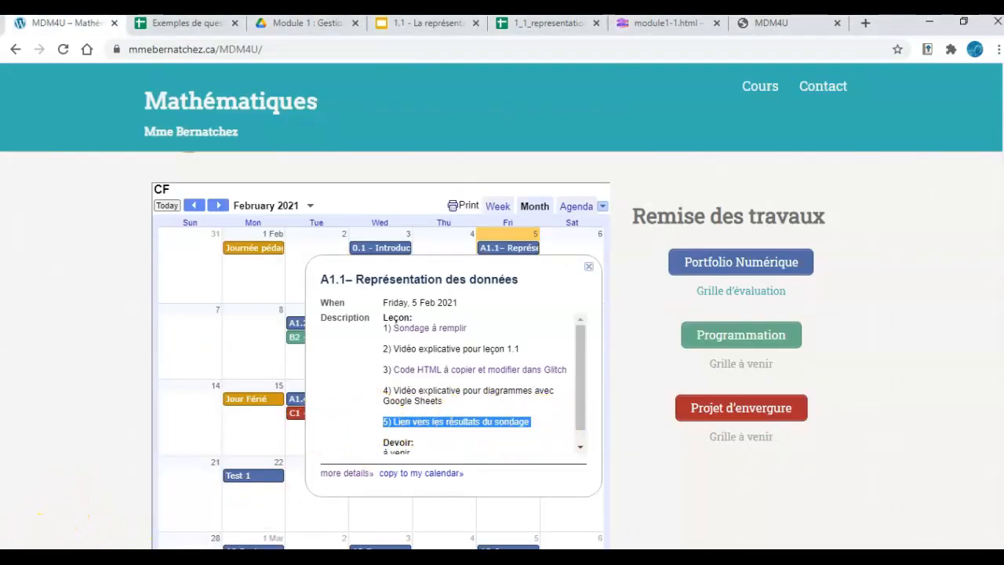